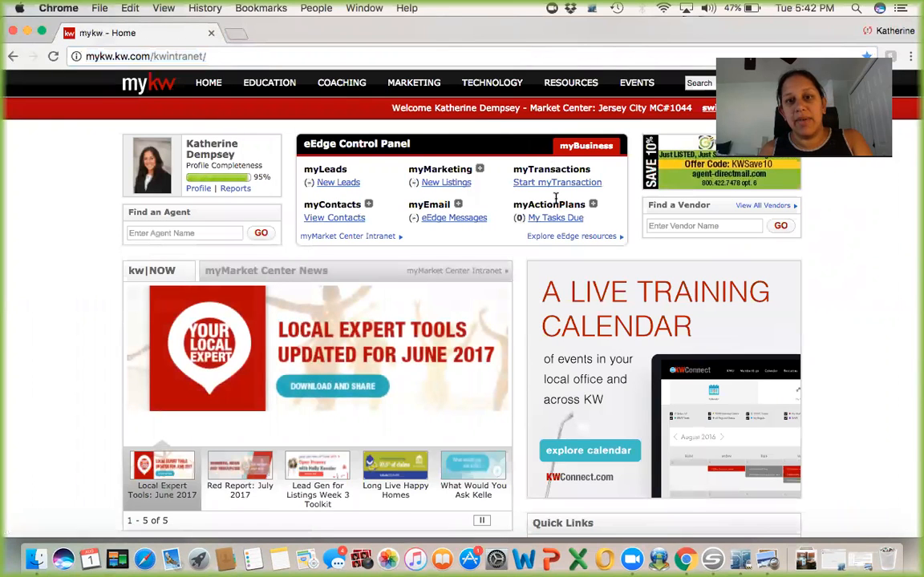
Step: Start myTransaction from the eEdge Control Panel and switch to the Jersey City profile
click(557, 184)
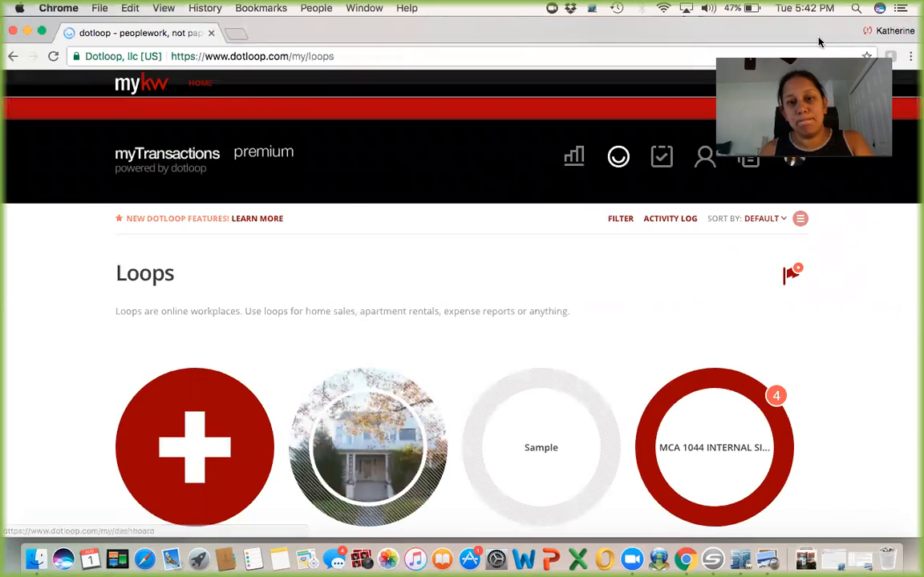
mouse_move(779, 168)
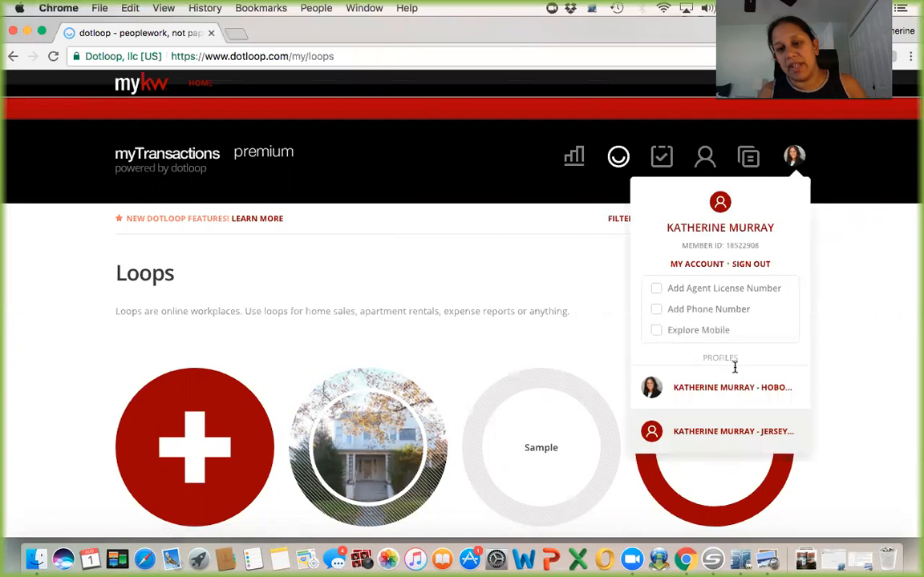
click(736, 431)
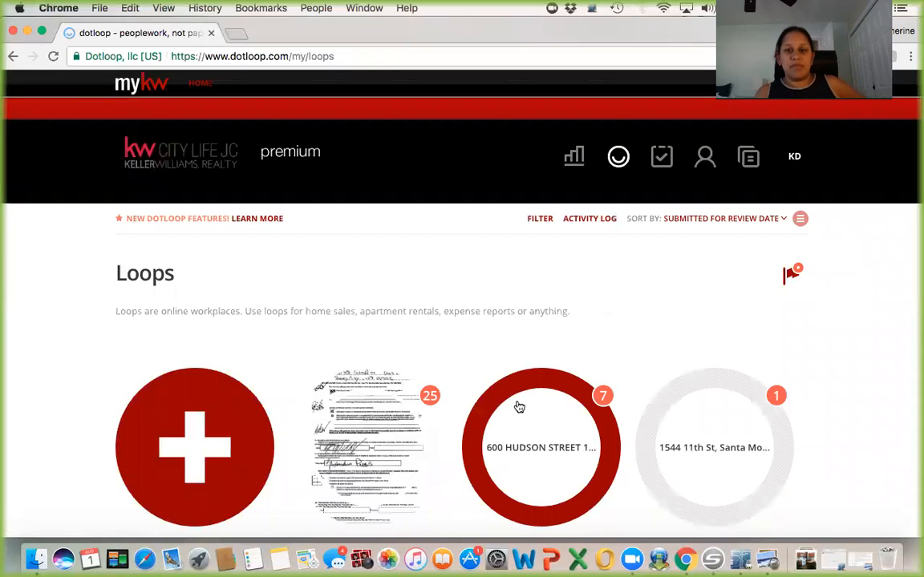
Step: Open the Rental sample loop and examine its document folders and people list
scroll(519, 408, down, 8)
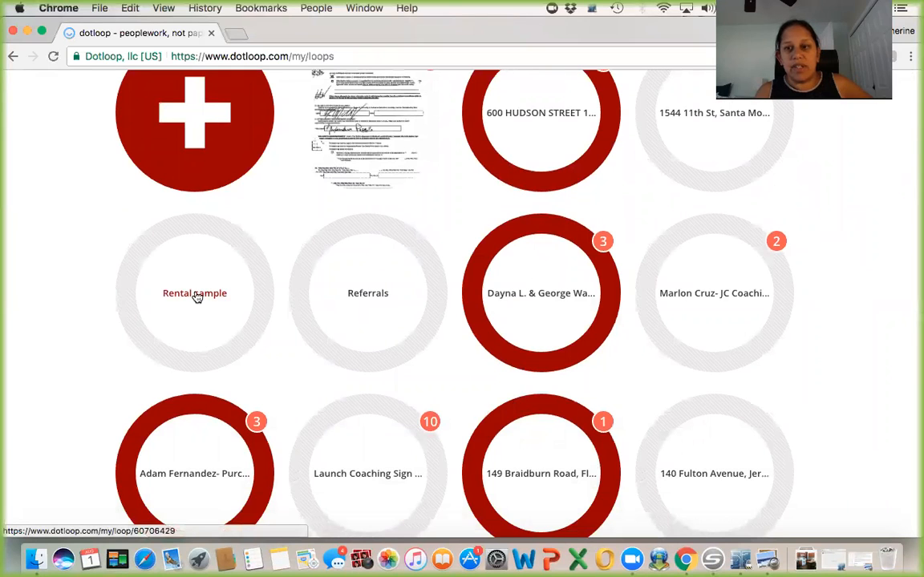
click(197, 295)
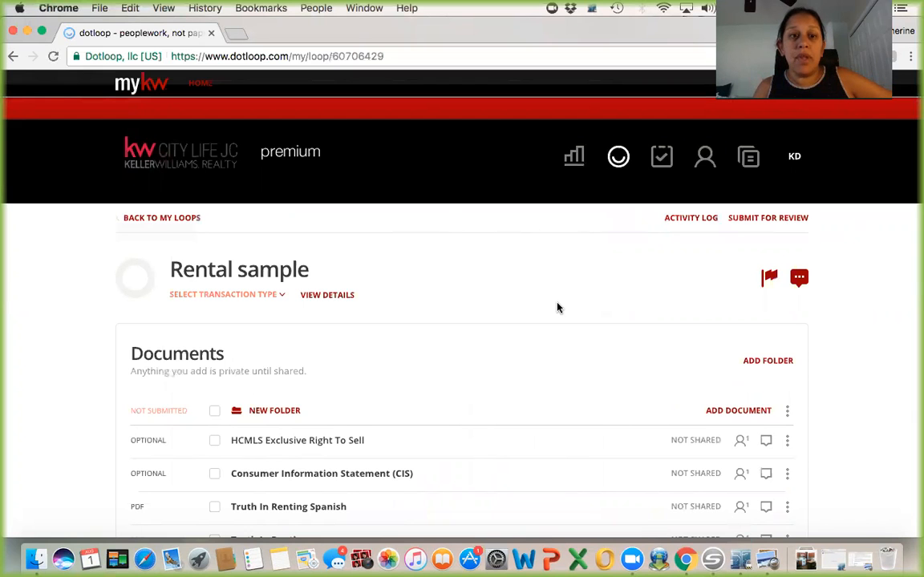
scroll(559, 308, down, 15)
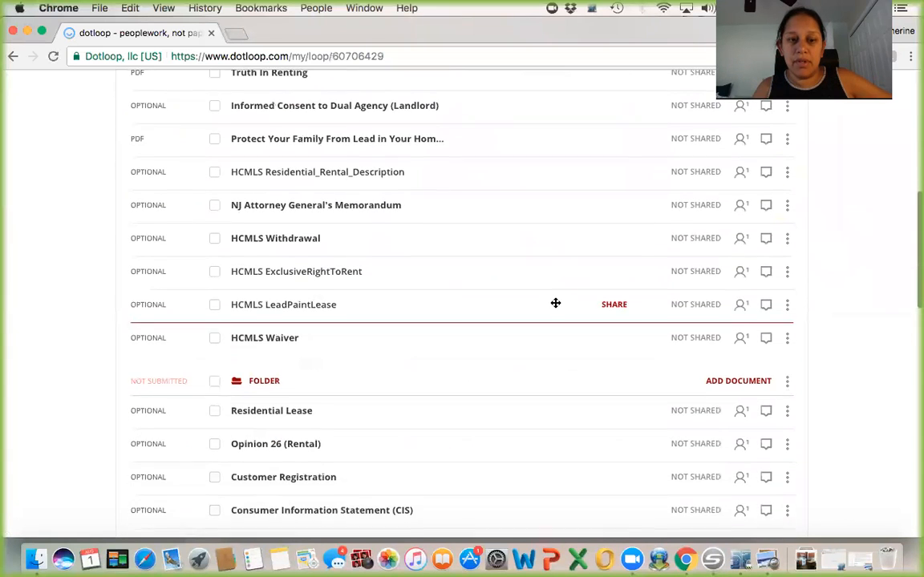
scroll(556, 303, down, 5)
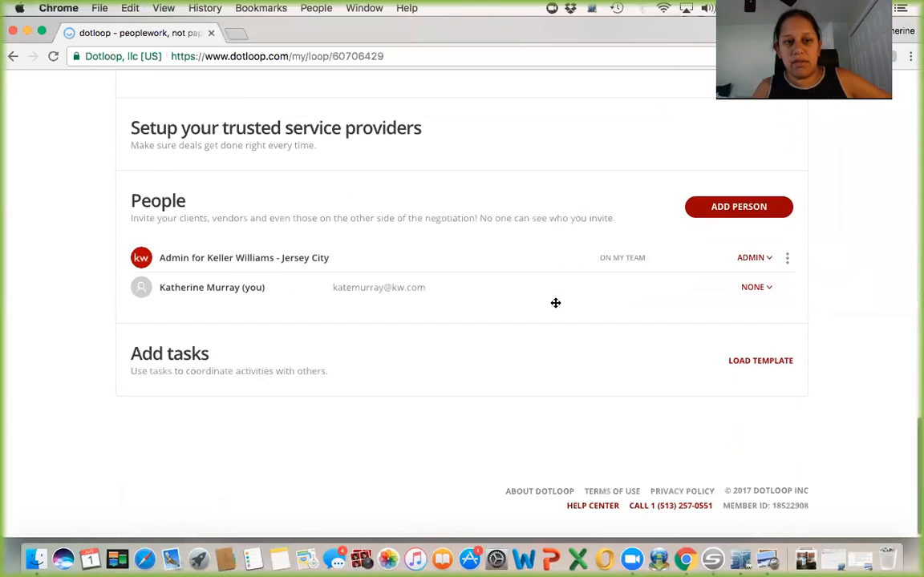
scroll(556, 303, up, 10)
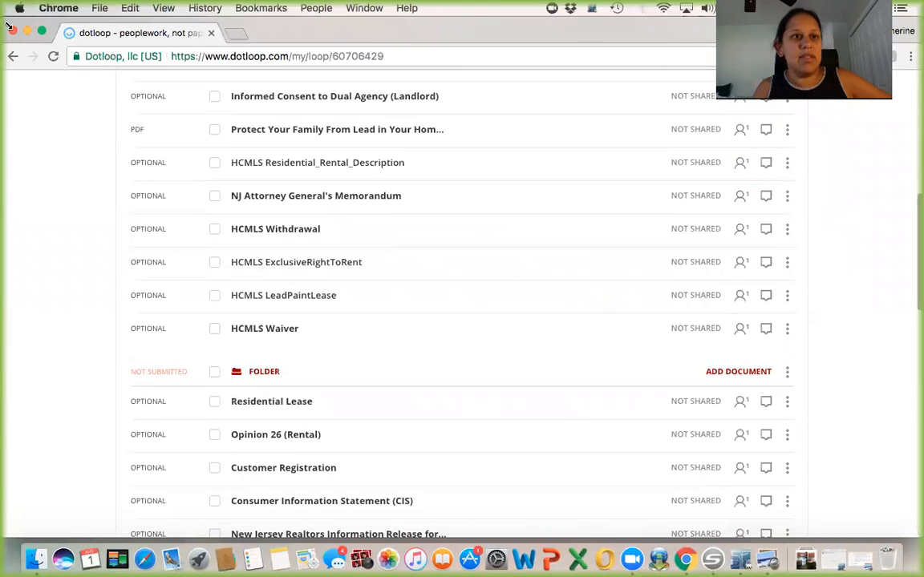
Step: Go back to the loops list, look over the existing loops, and reopen the Rental sample loop
click(11, 56)
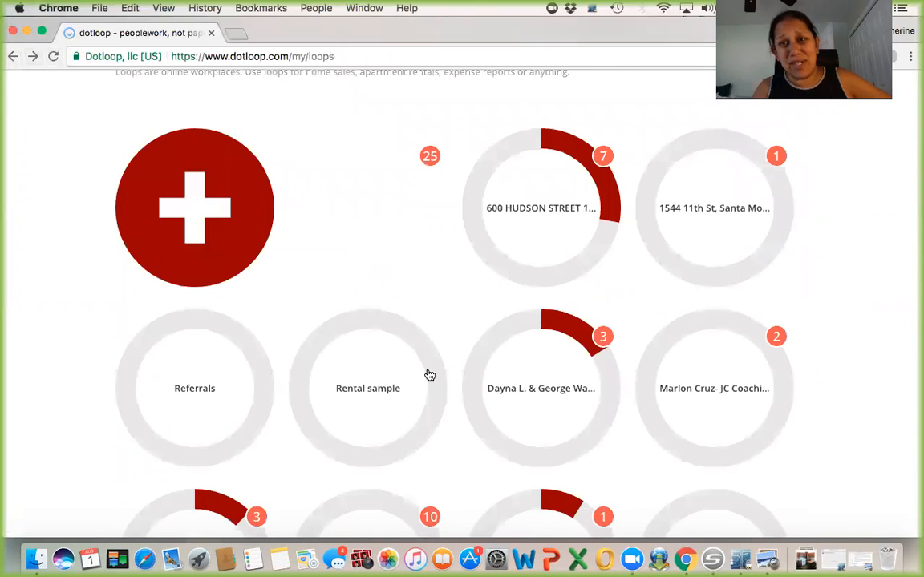
scroll(388, 439, down, 3)
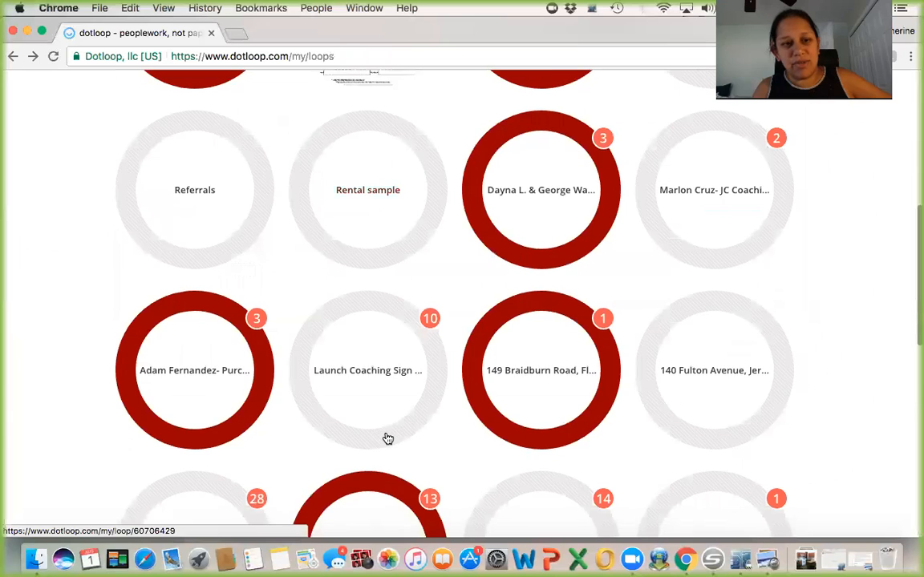
scroll(388, 439, down, 3)
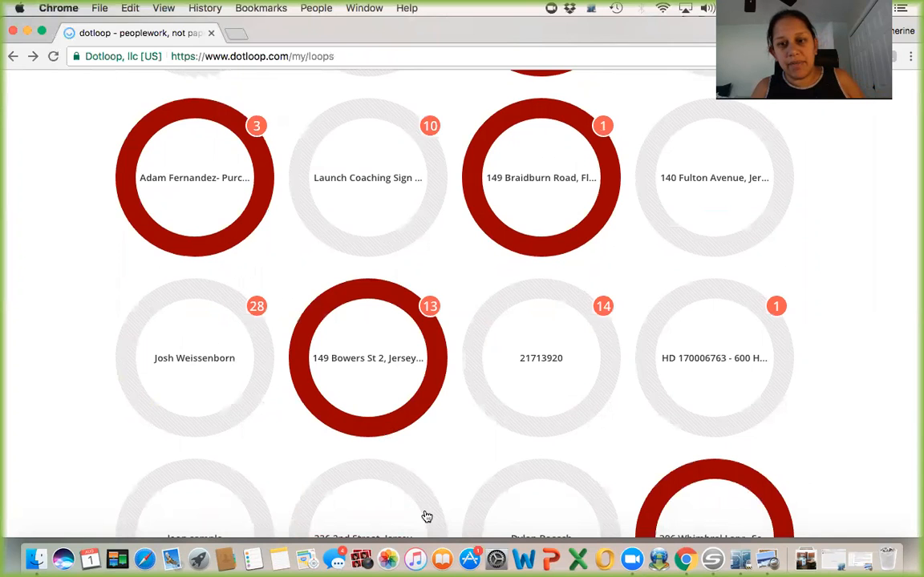
scroll(426, 515, down, 4)
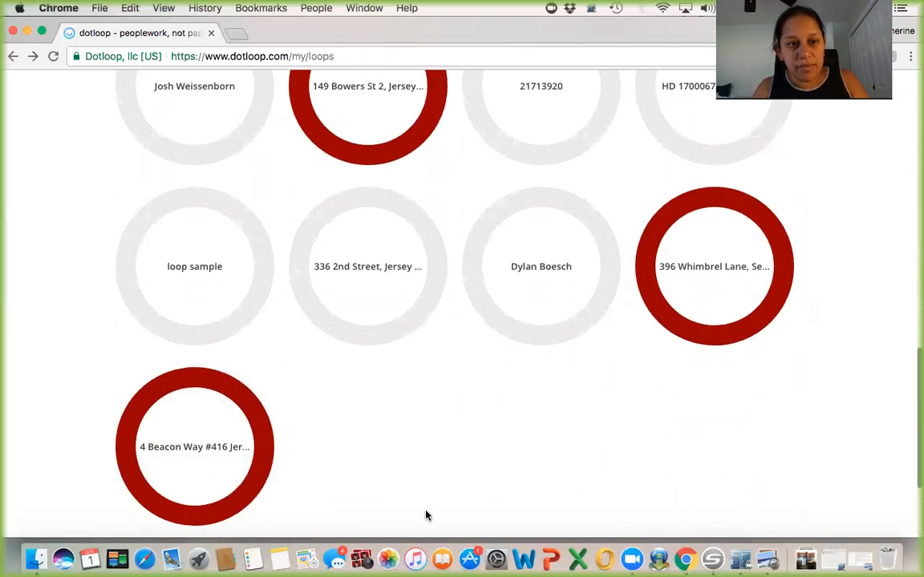
scroll(426, 515, up, 3)
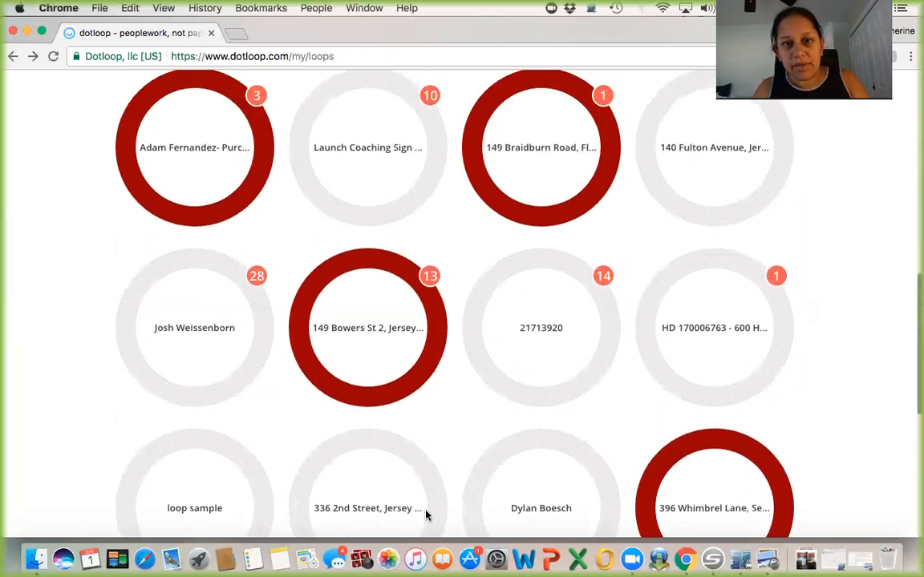
scroll(426, 516, up, 3)
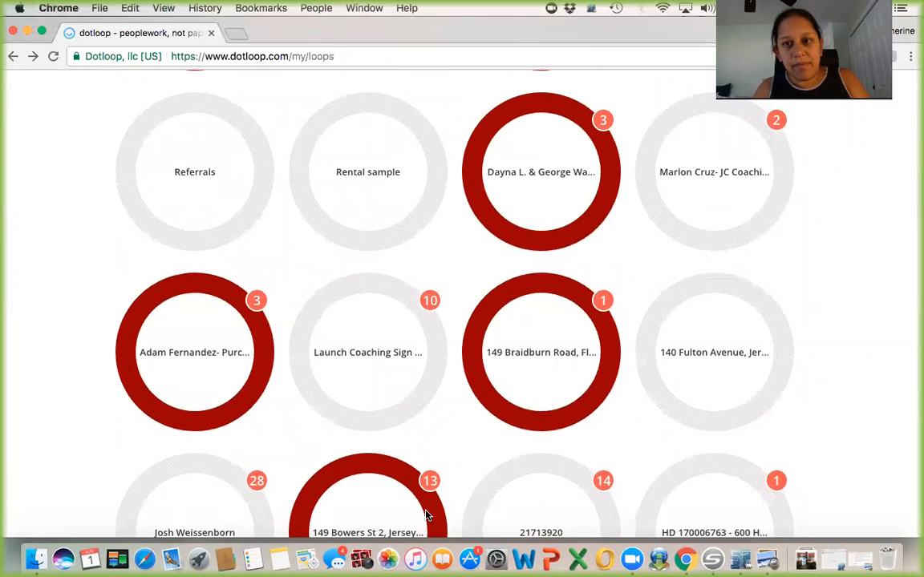
scroll(426, 516, up, 2)
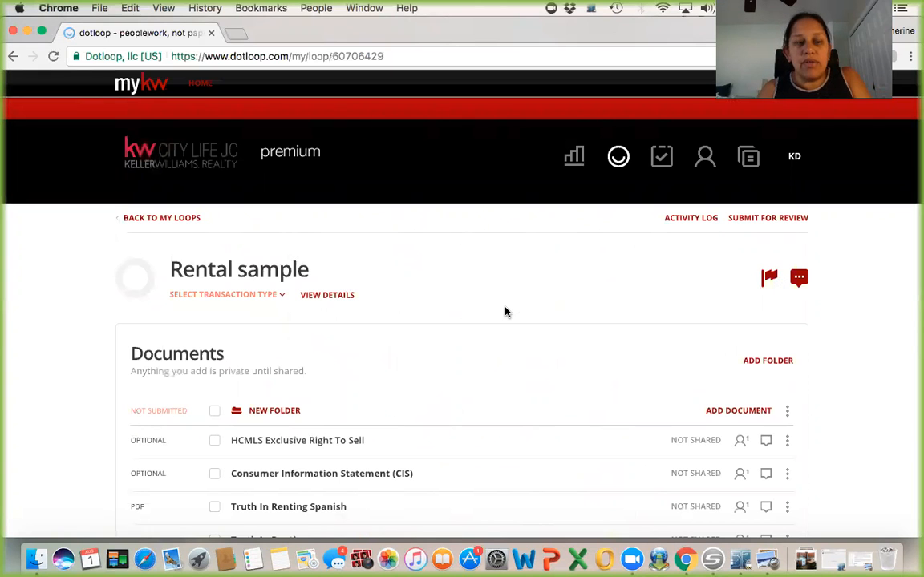
Step: Start adding a person to the Rental sample loop and fill in the saved contact's full name and e-mail
scroll(505, 311, down, 10)
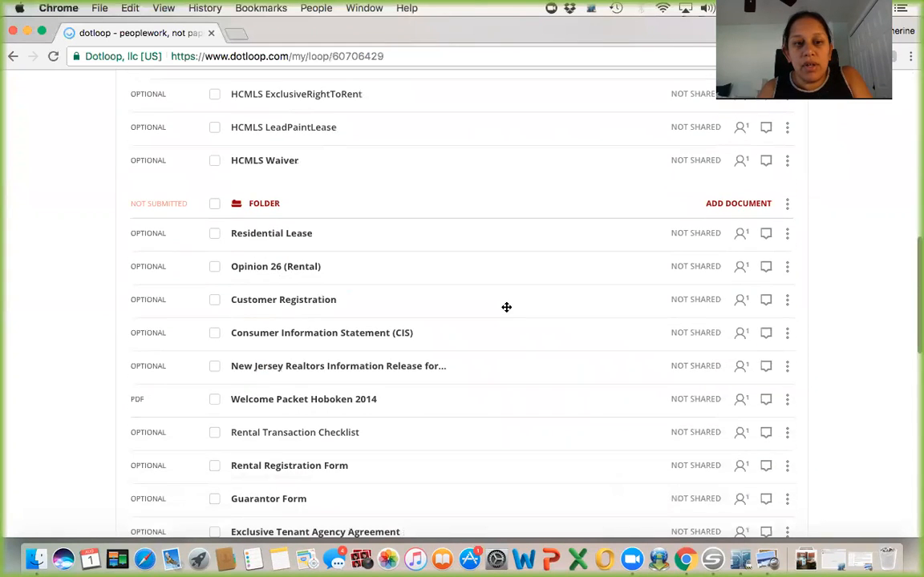
scroll(506, 307, down, 10)
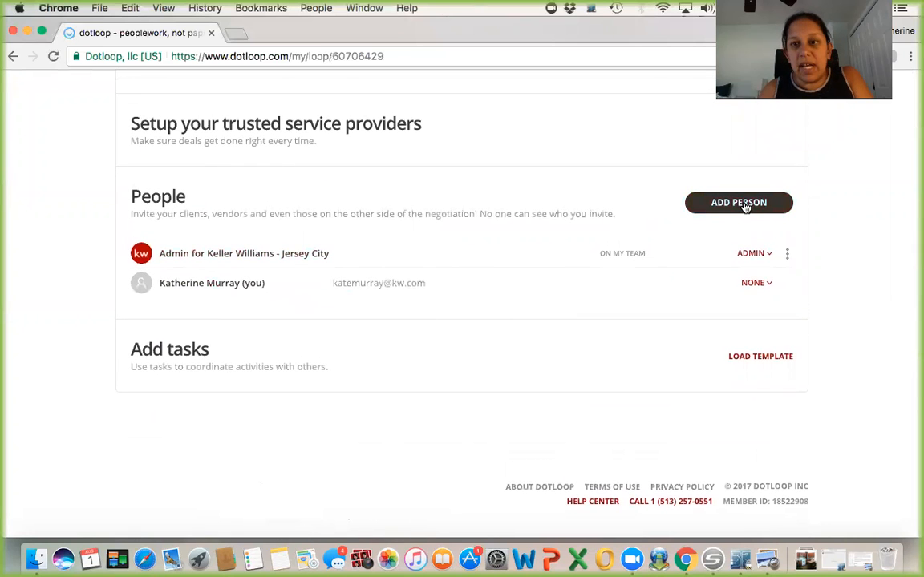
click(745, 205)
text(ann)
key(Down)
key(Return)
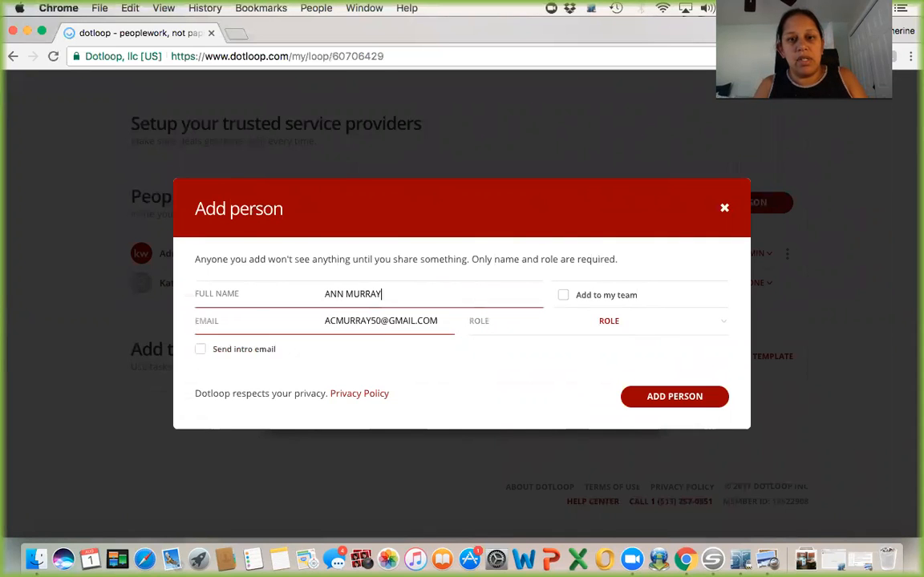
Step: Set the new person's role to Landlord and add them to the loop
click(722, 322)
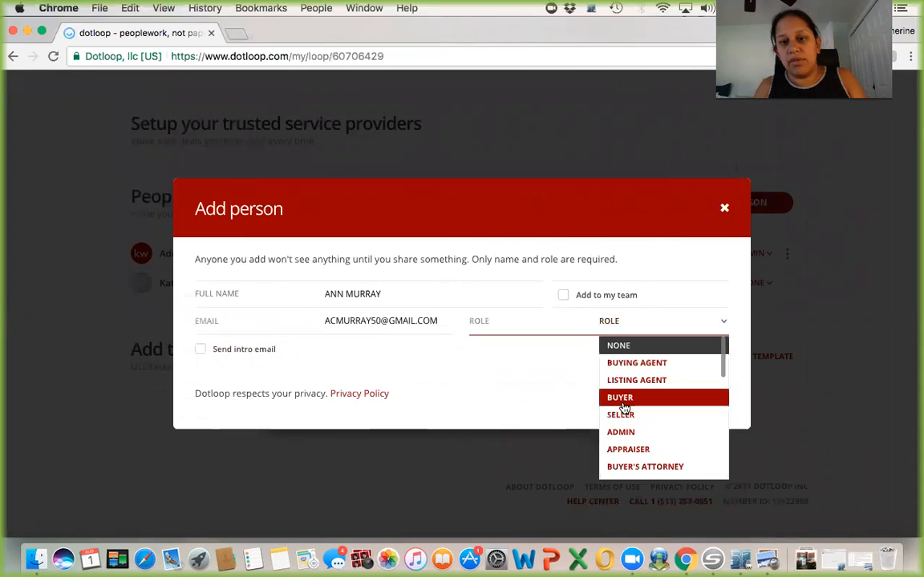
scroll(624, 407, down, 4)
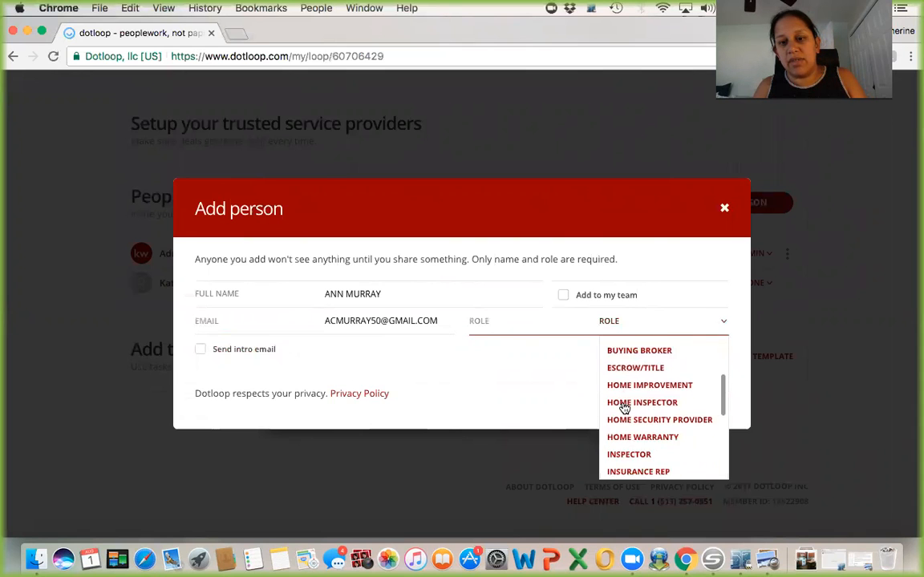
scroll(623, 407, down, 2)
click(625, 431)
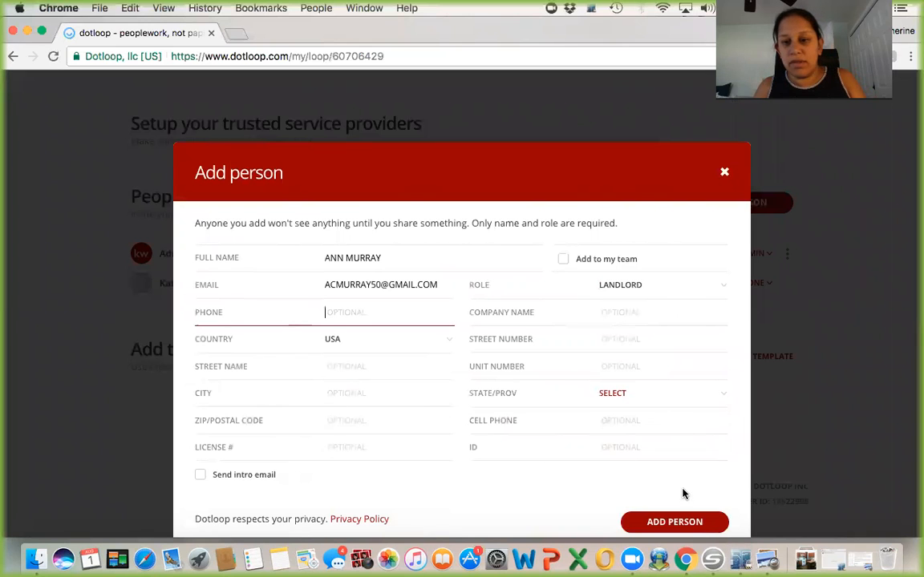
click(686, 522)
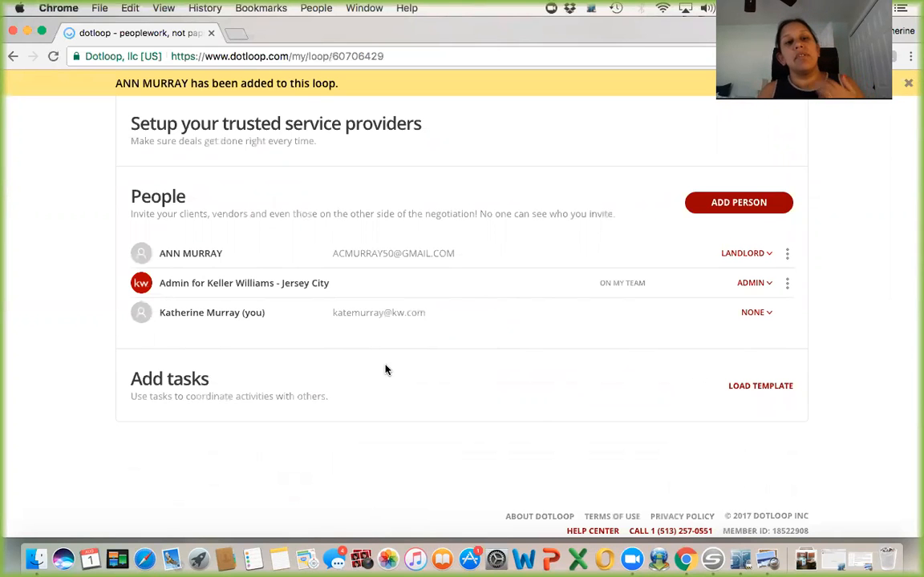
Step: Archive both document folders in the loop, New Folder and Folder, with all their documents
scroll(385, 370, up, 10)
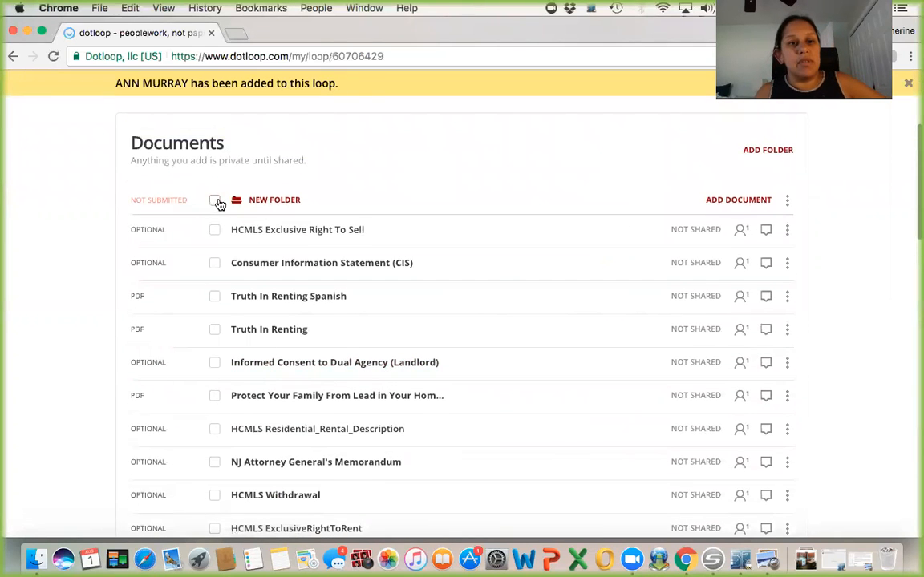
click(215, 201)
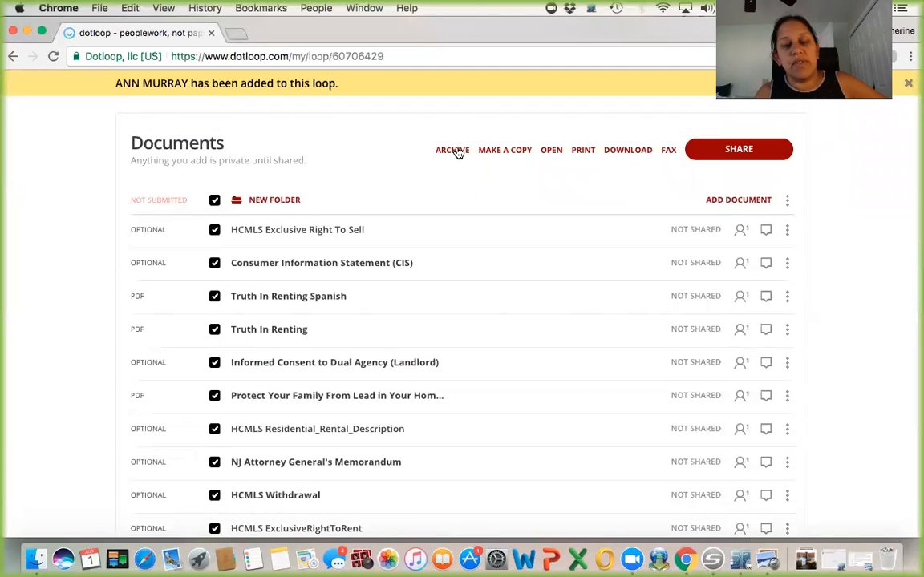
click(453, 151)
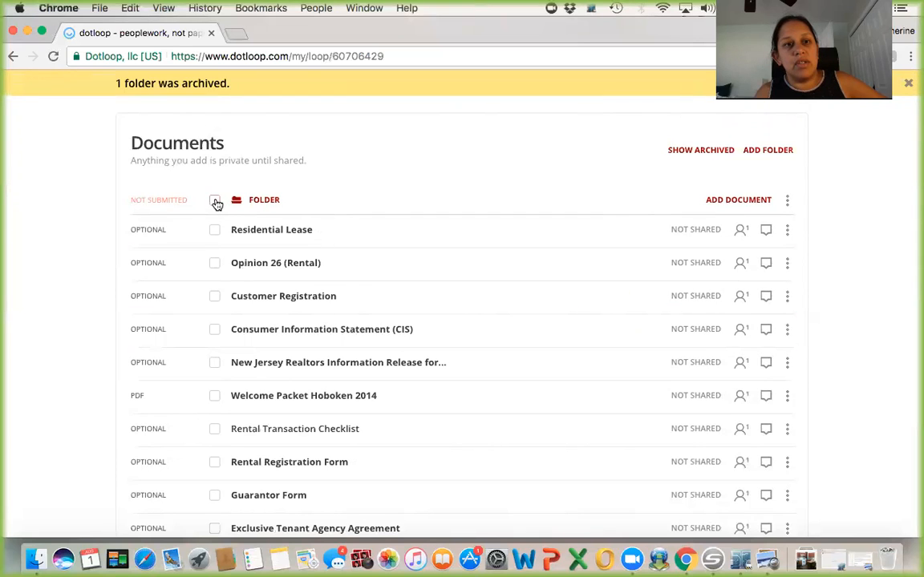
click(215, 200)
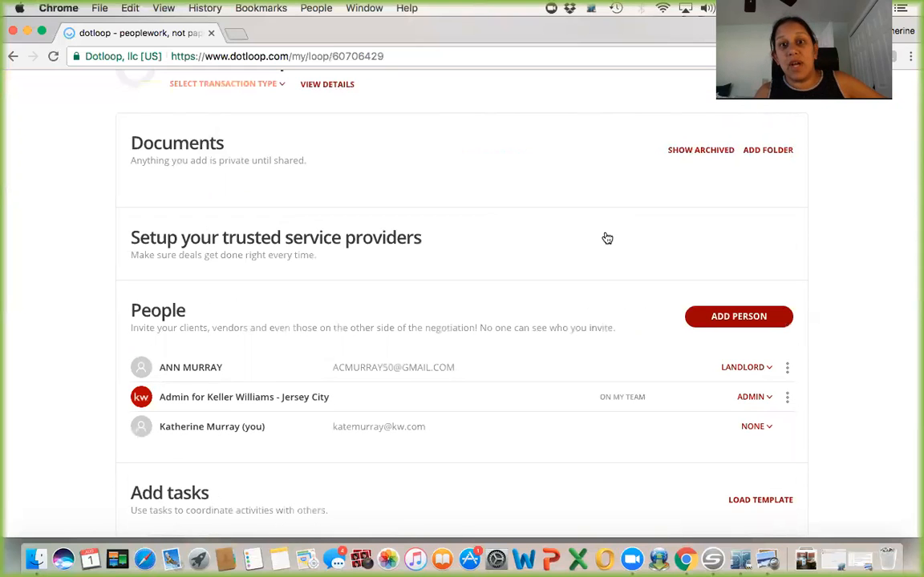
Step: Add a new folder to the loop's Documents section and open the template chooser for it
scroll(607, 238, up, 3)
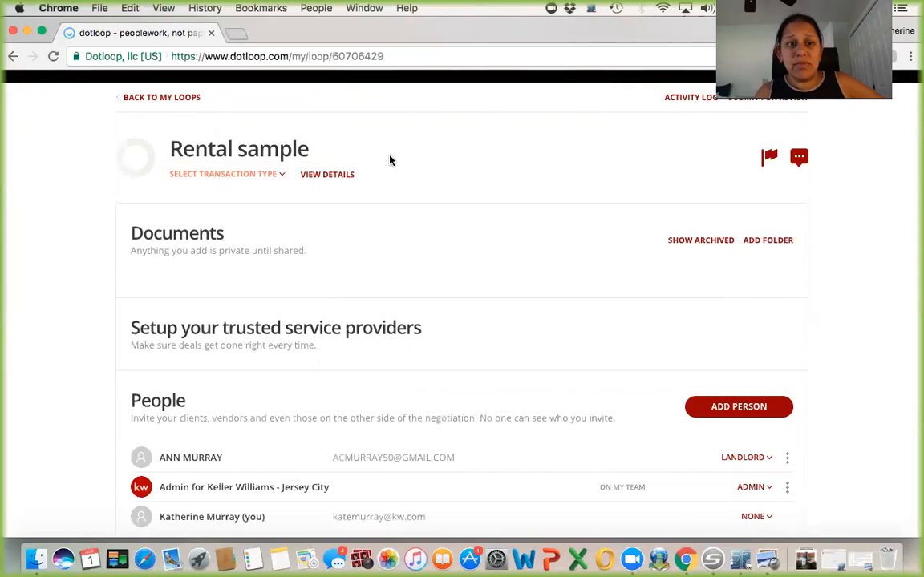
click(762, 242)
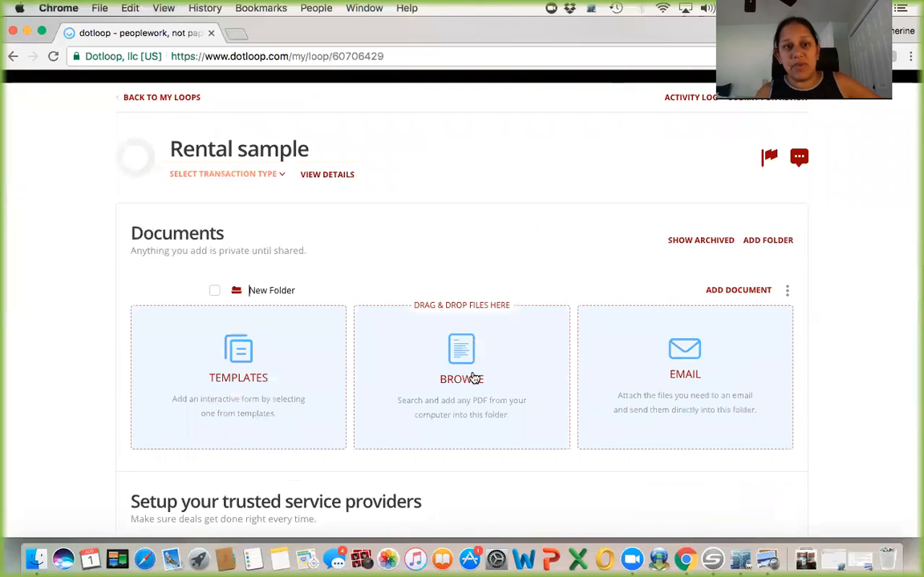
click(237, 365)
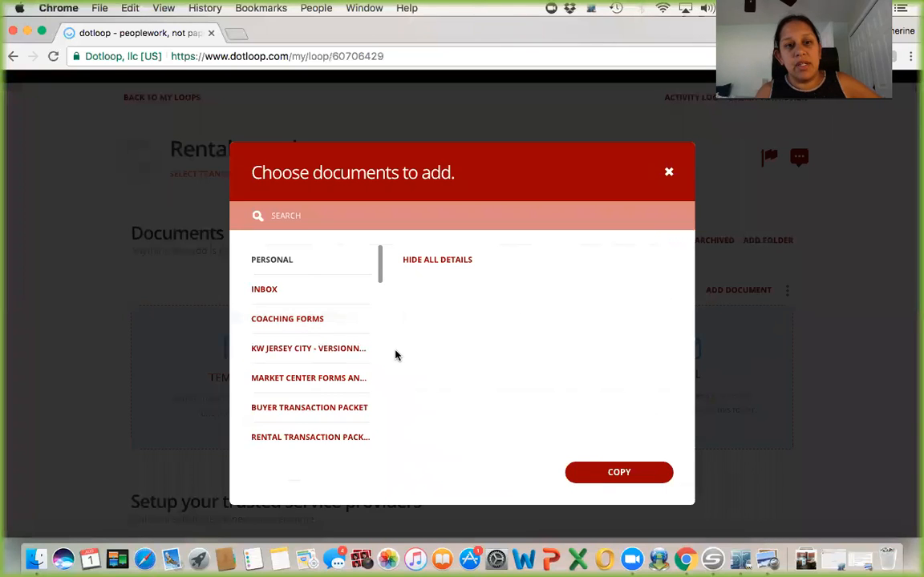
Step: From the HCMLS - Property for Rent templates, select the Consumer Information Statement (CIS), Truth In Renting Spanish and Truth In Renting
scroll(297, 409, down, 3)
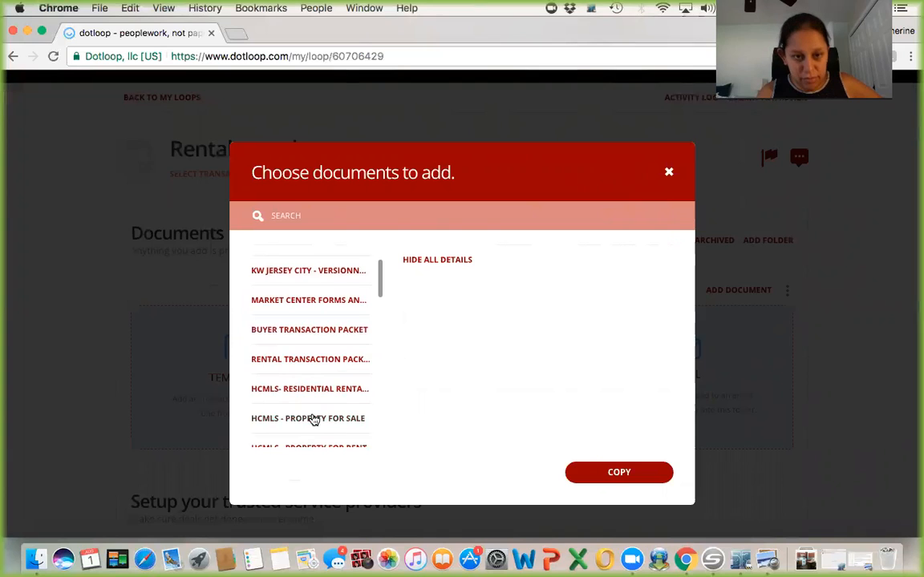
scroll(313, 417, down, 2)
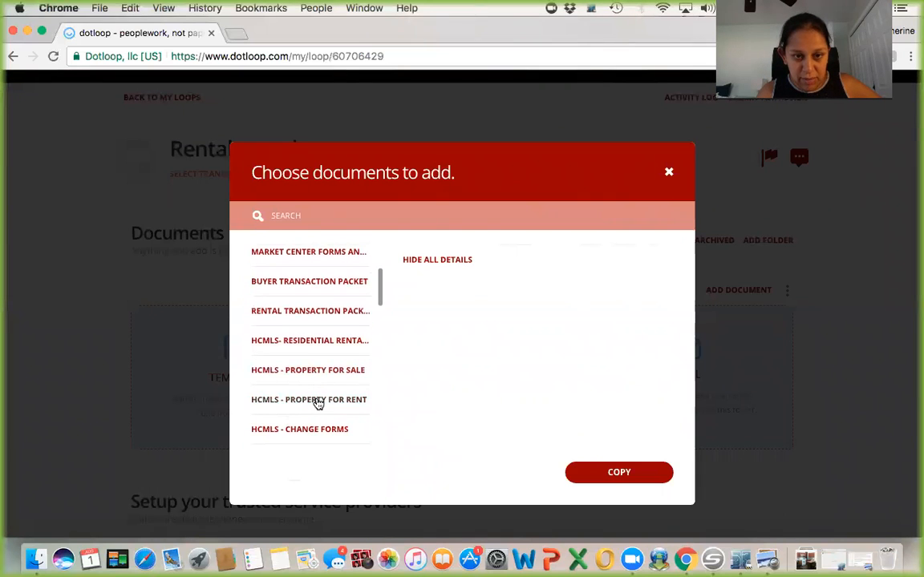
click(318, 403)
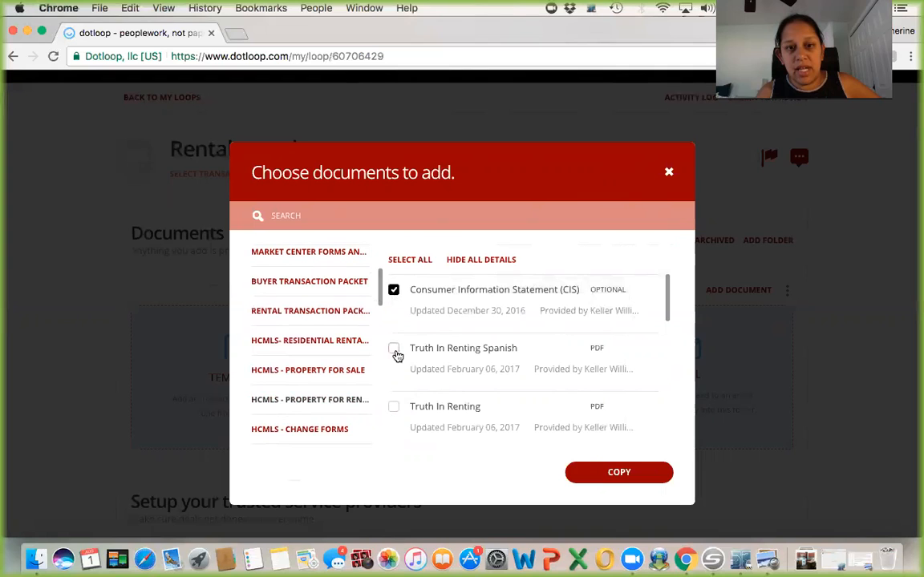
scroll(393, 411, down, 5)
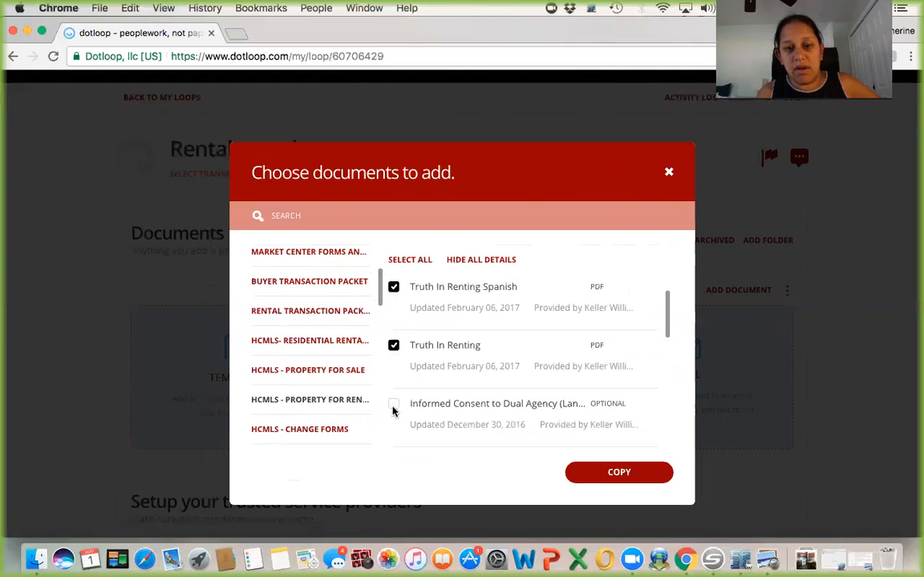
scroll(393, 411, up, 2)
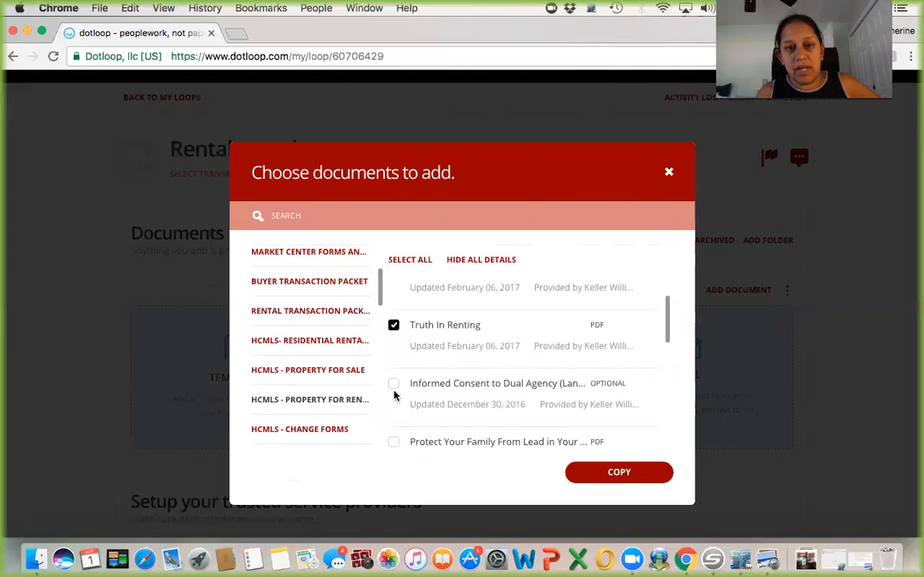
Step: Add the dual agency consent, lead protection, HCMLS Residential_Rental_Description and NJ Attorney General's Memorandum documents to the selection and copy everything into the folder
click(393, 384)
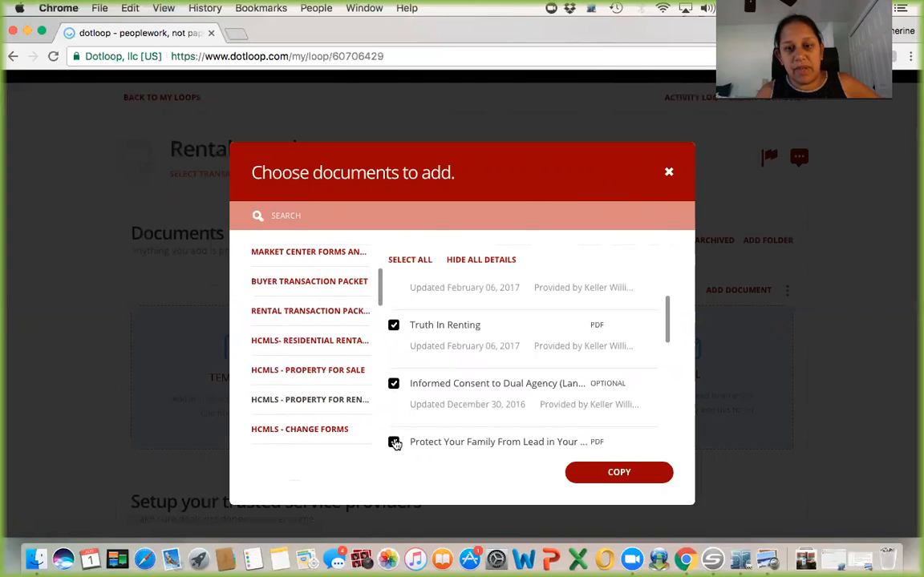
scroll(395, 444, down, 3)
click(393, 367)
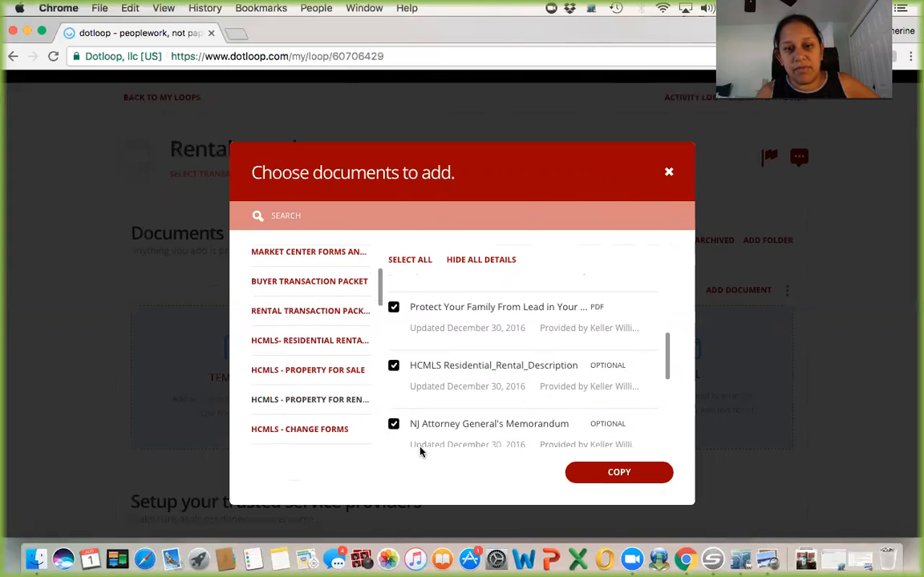
scroll(421, 452, down, 3)
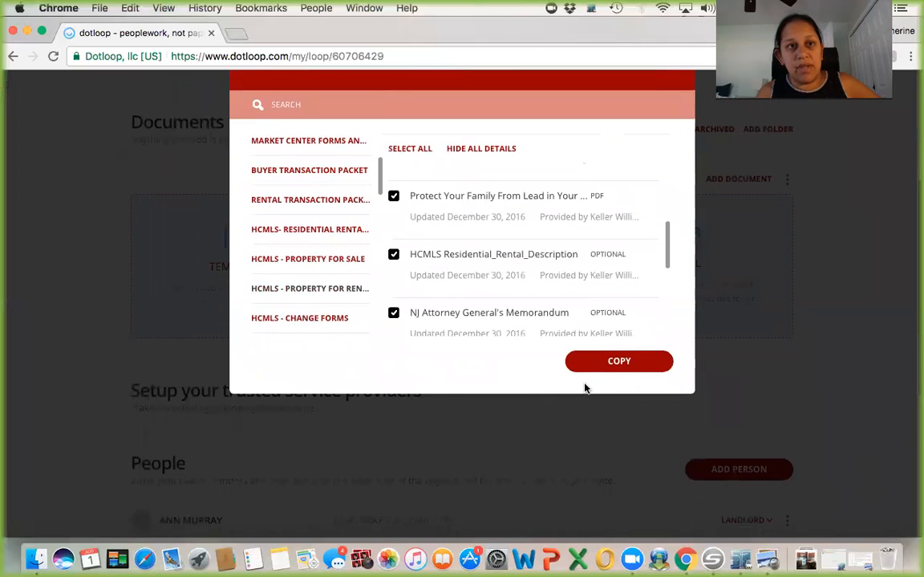
click(619, 362)
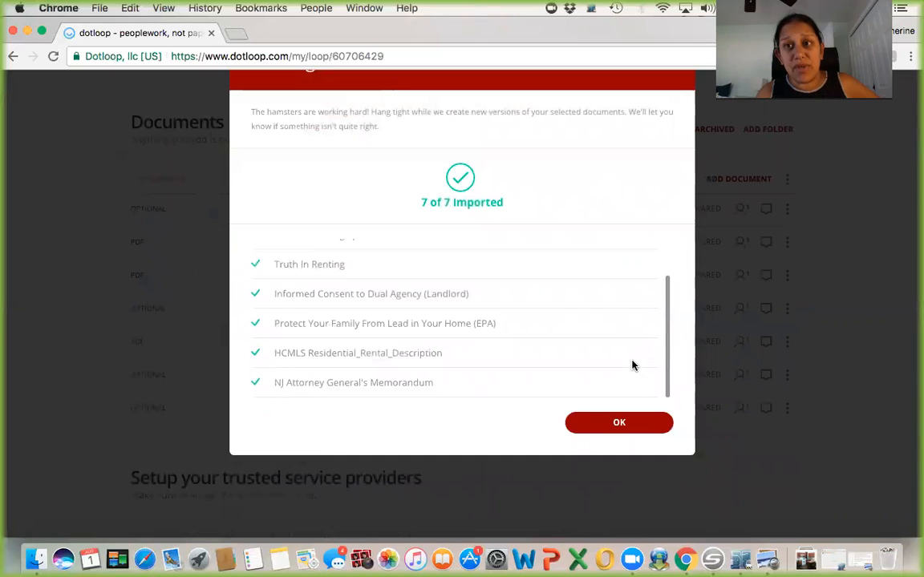
click(594, 424)
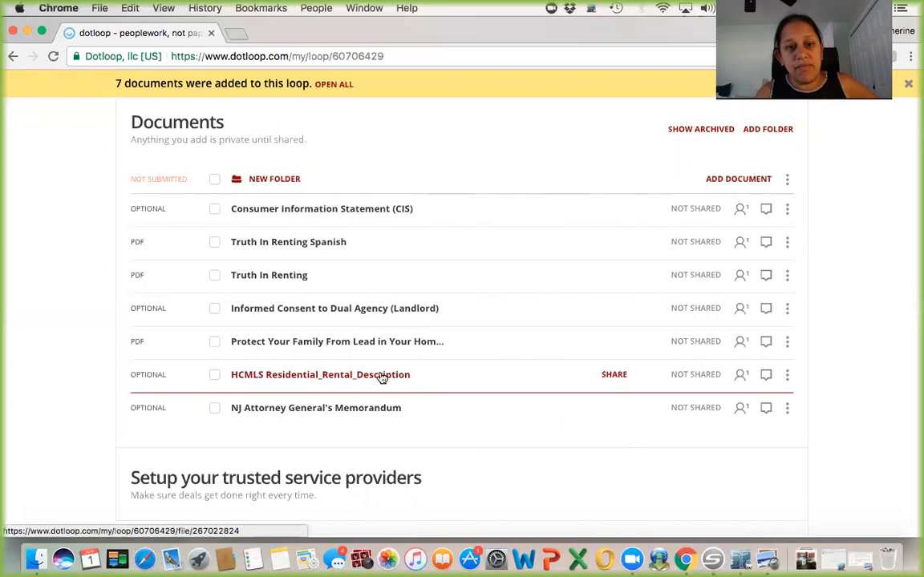
Step: Open the HCMLS Residential_Rental_Description form, assign the agent as Listing Agent 1, and autofill the form
click(383, 377)
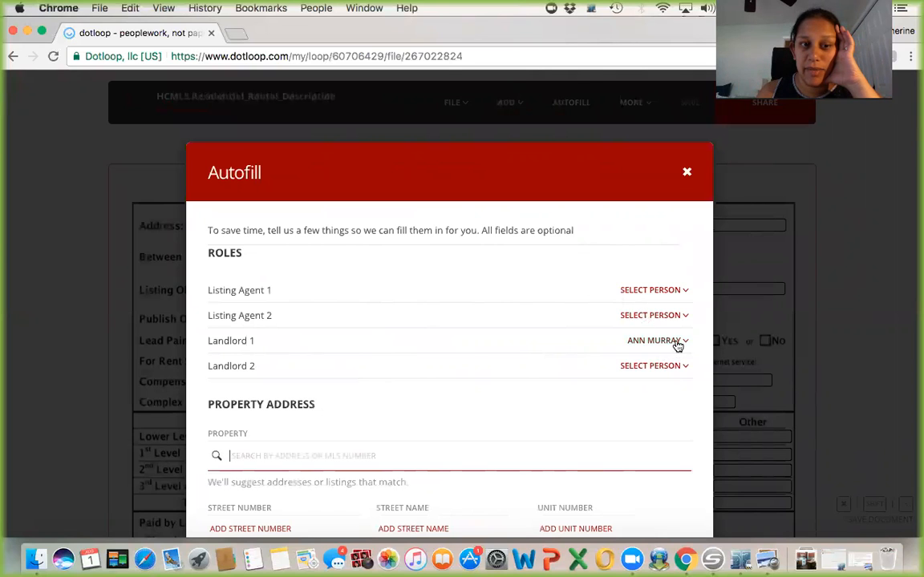
click(680, 292)
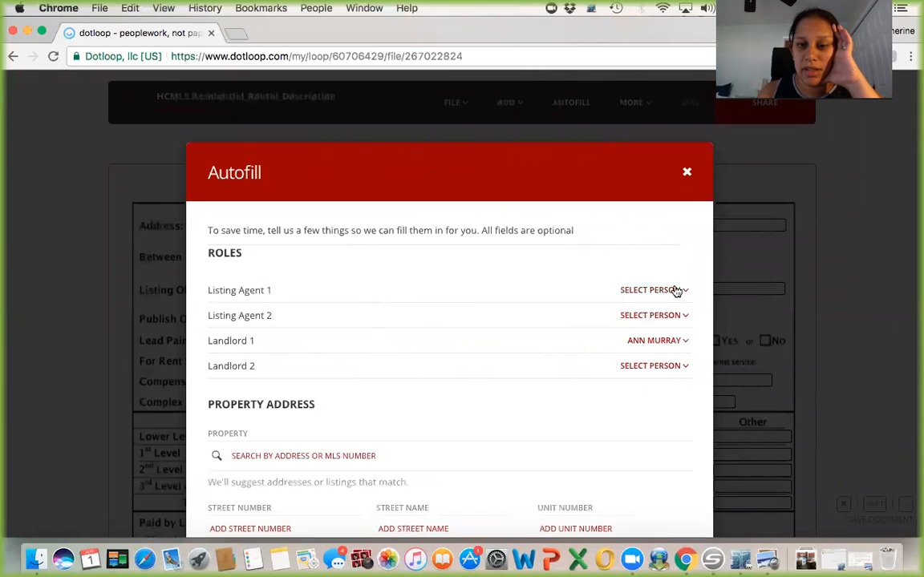
click(685, 293)
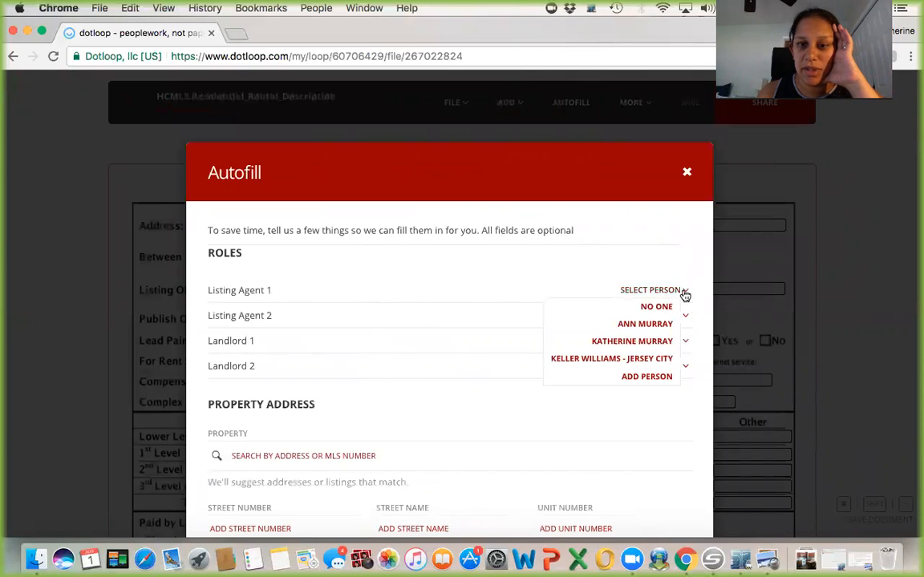
click(642, 341)
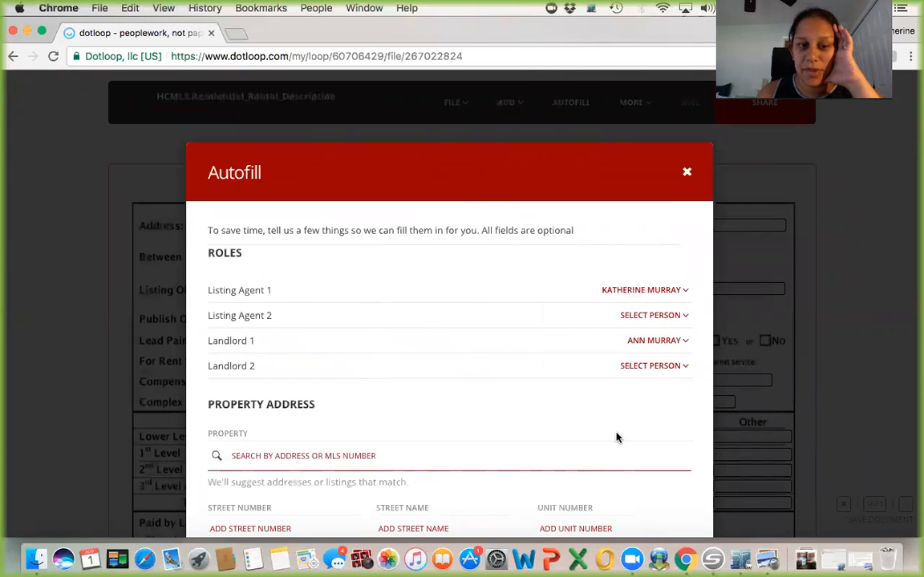
scroll(616, 437, down, 4)
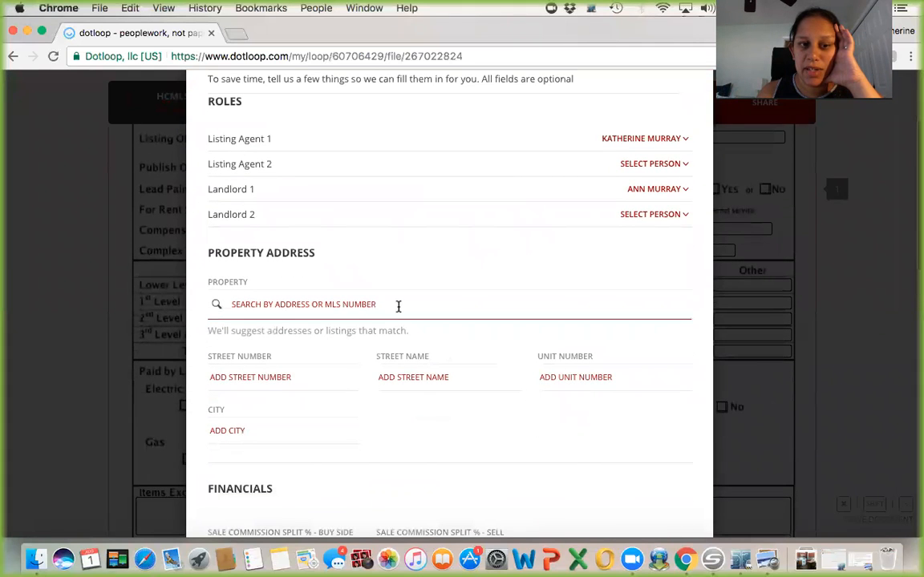
scroll(433, 463, down, 8)
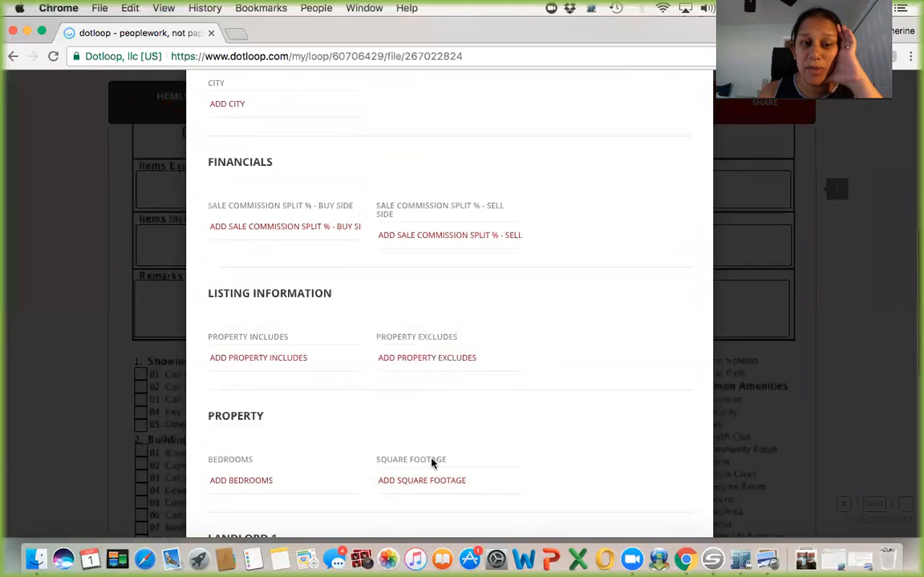
scroll(432, 462, down, 6)
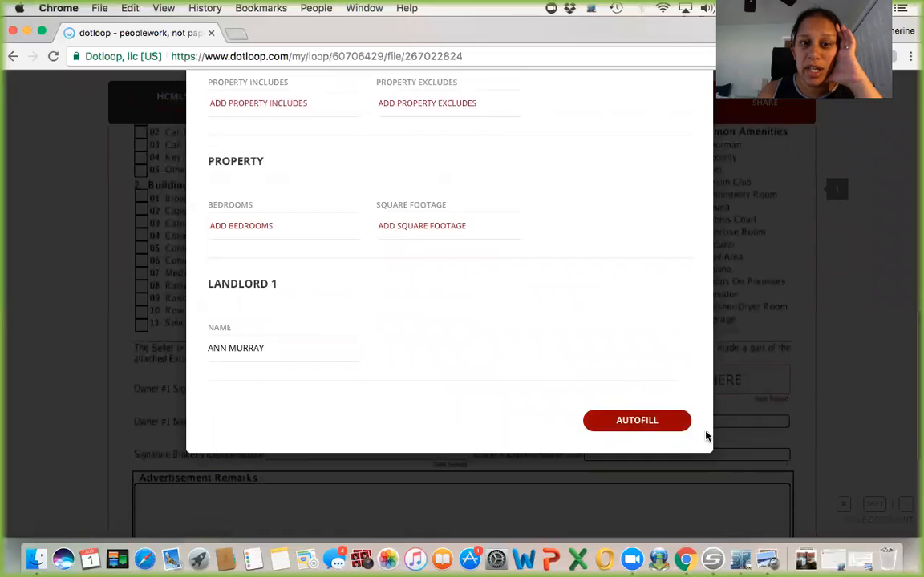
click(631, 421)
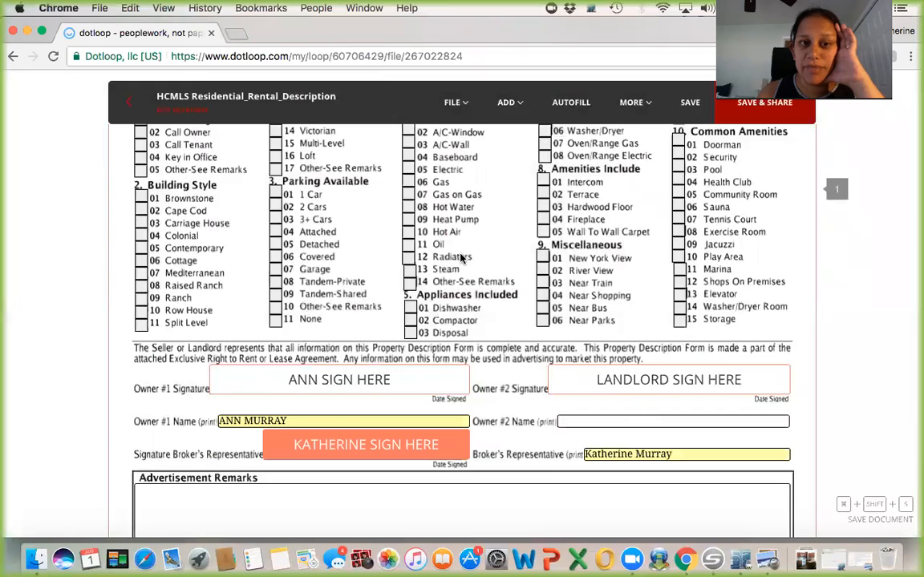
Step: Examine the rental description form's property details, landlord-paid items, inclusions and exclusions, broker remarks, feature checkboxes, signature fields and advertisement remarks
scroll(461, 257, up, 8)
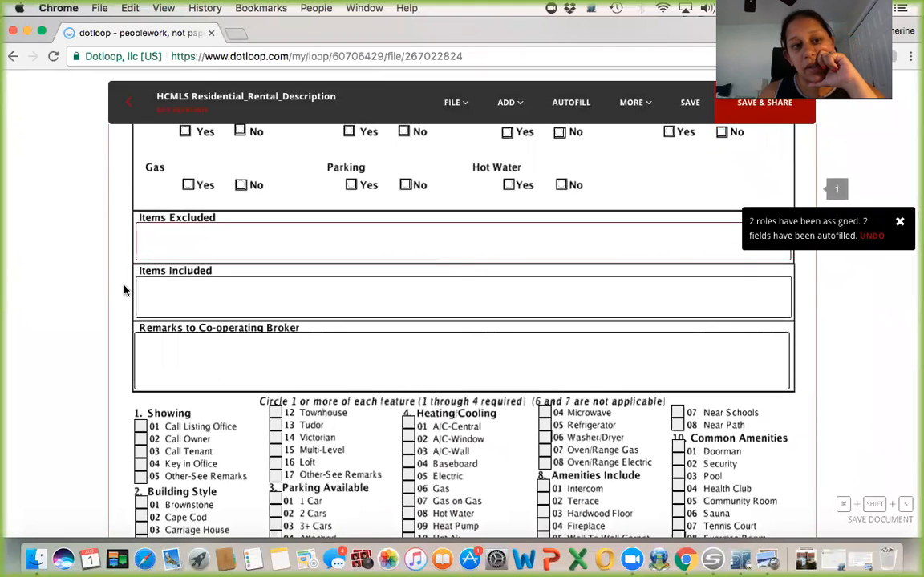
scroll(372, 332, up, 10)
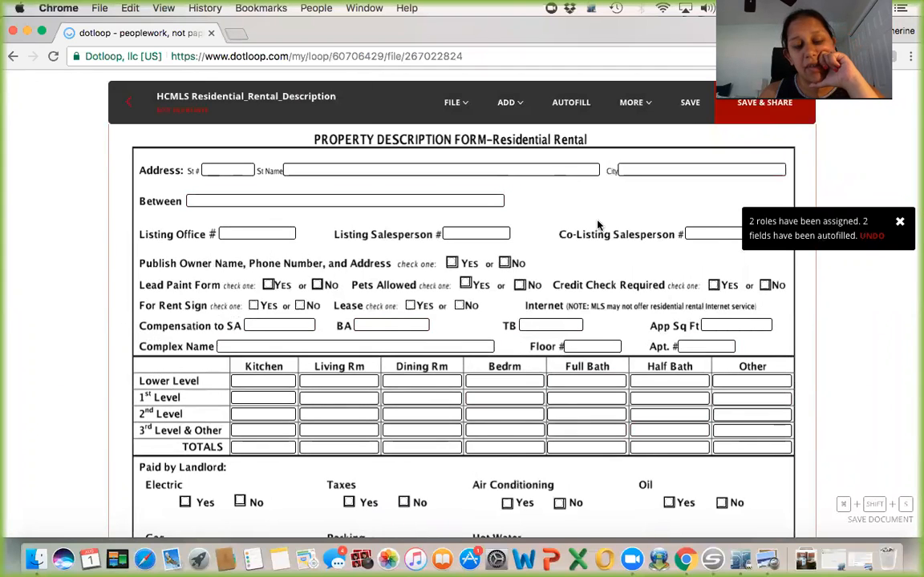
scroll(598, 224, down, 7)
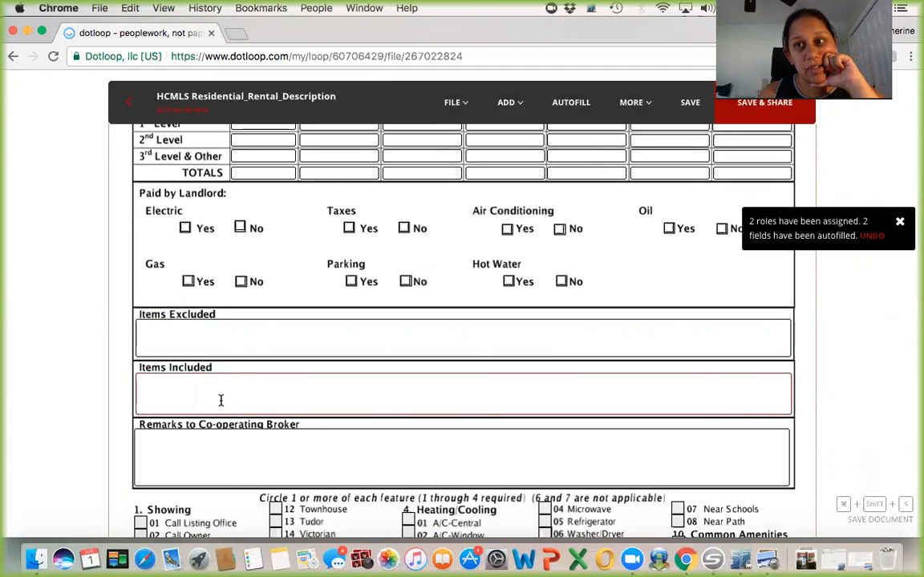
click(226, 447)
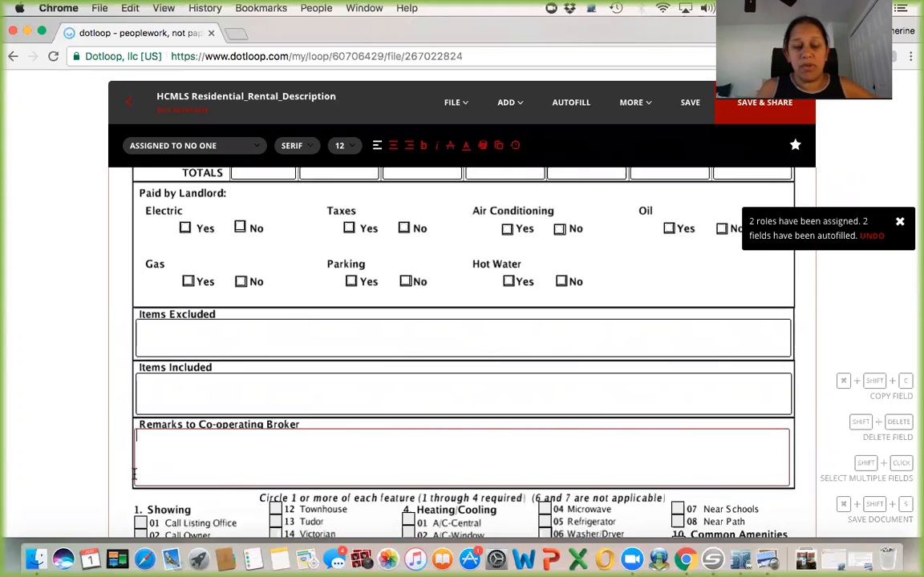
scroll(134, 475, down, 3)
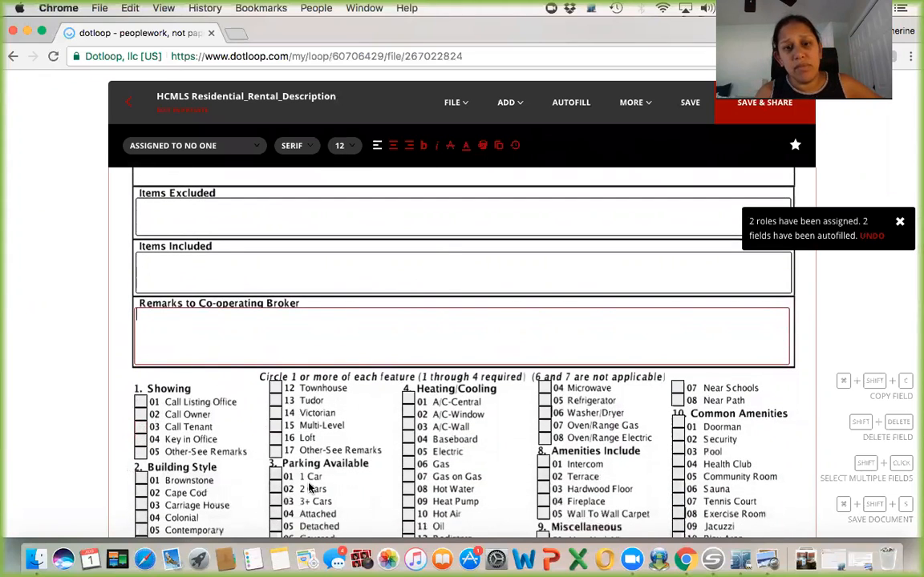
scroll(310, 486, down, 1)
scroll(310, 487, down, 10)
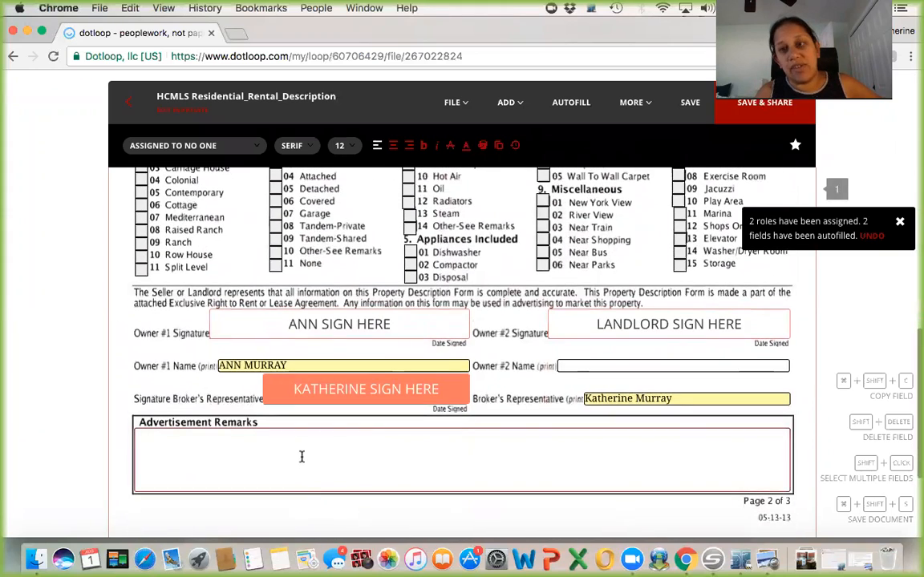
click(302, 456)
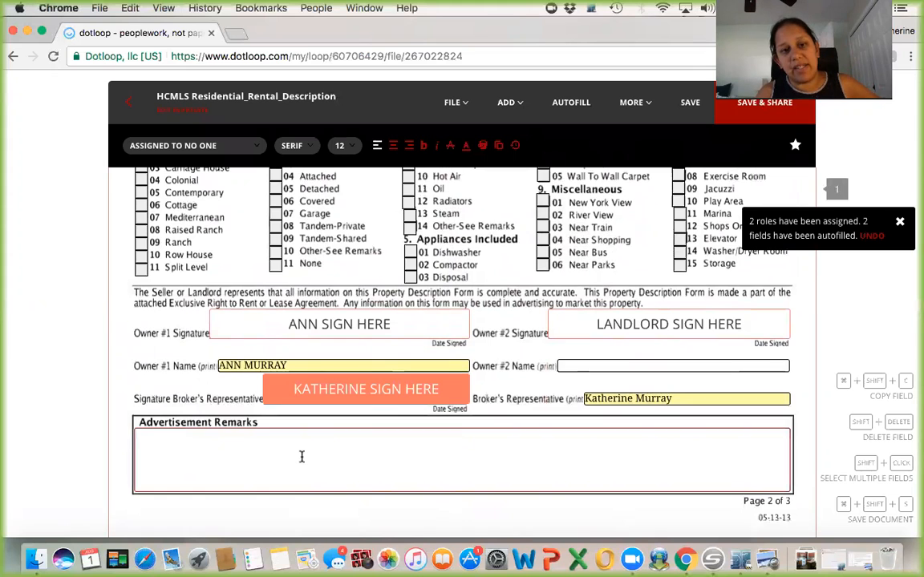
scroll(302, 456, up, 14)
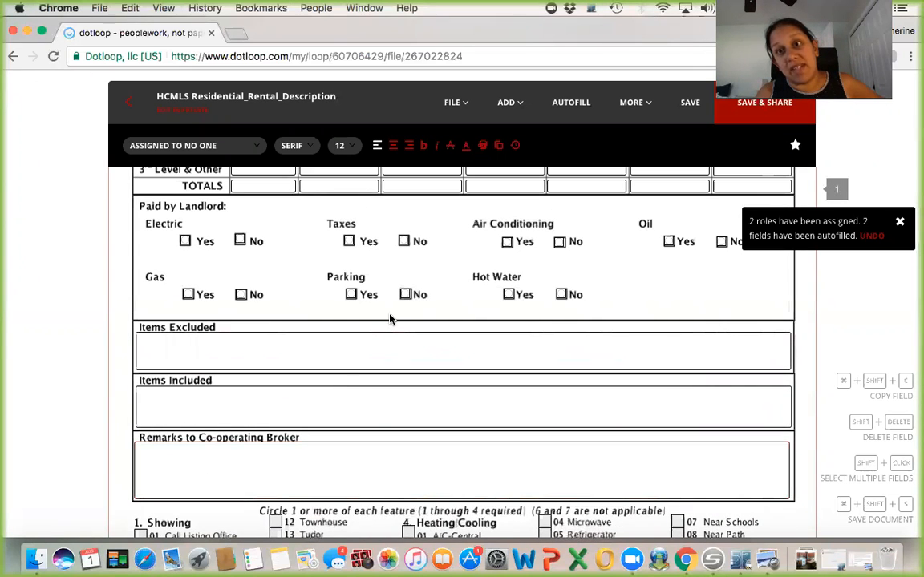
scroll(390, 319, up, 1)
scroll(390, 319, up, 9)
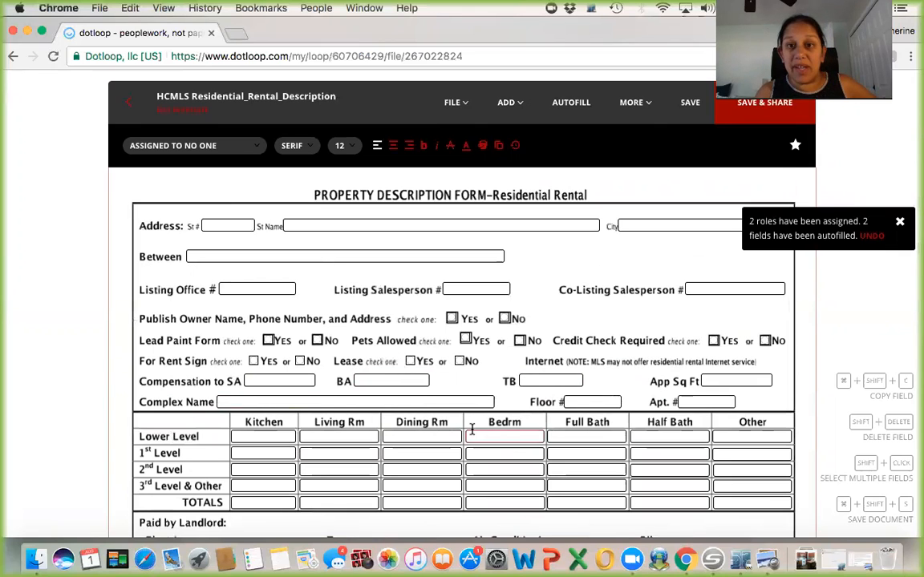
scroll(471, 430, down, 5)
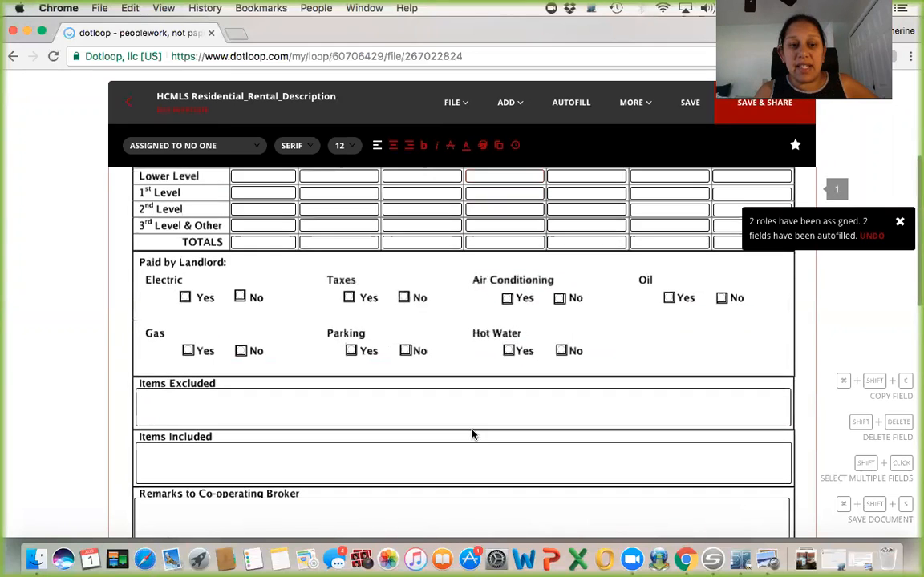
scroll(471, 430, down, 2)
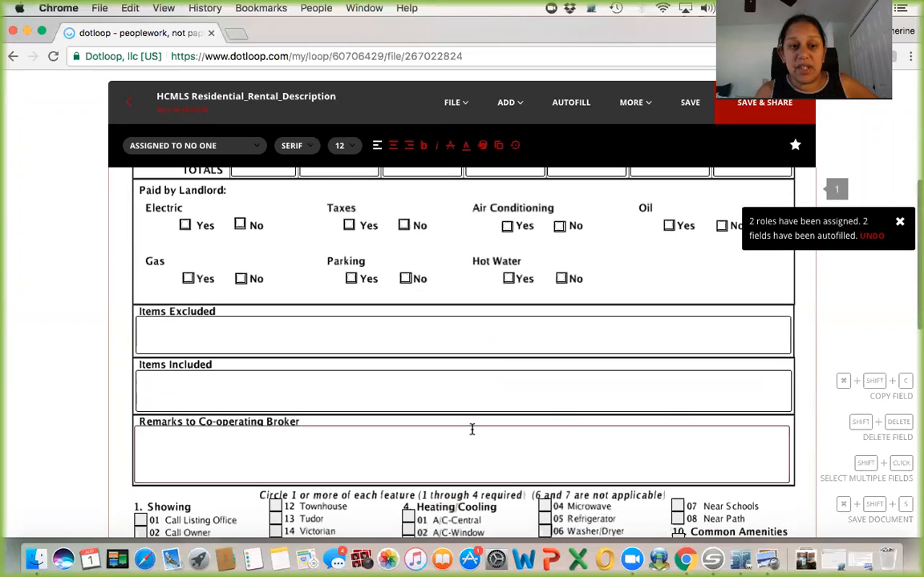
click(413, 454)
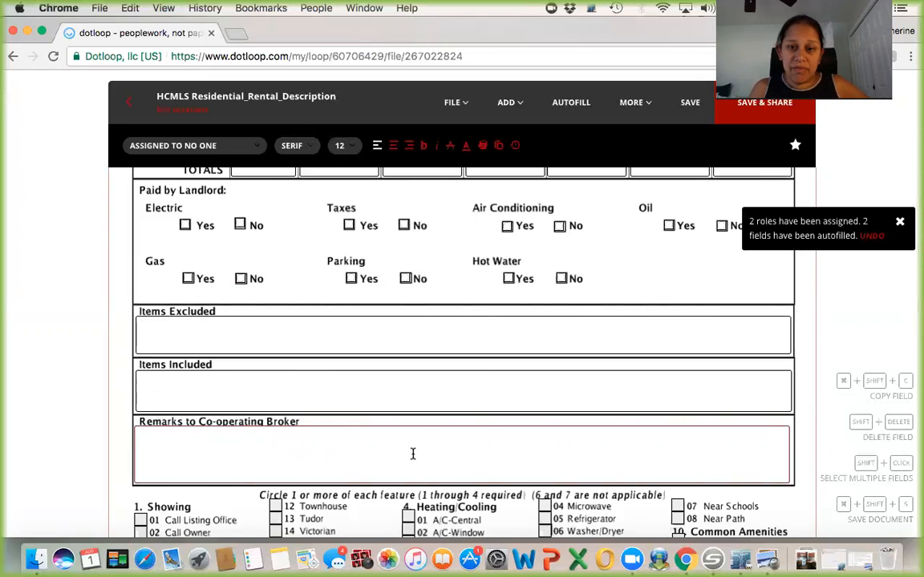
scroll(413, 454, down, 3)
scroll(412, 449, up, 3)
Step: Save the rental description form and return to the Rental sample loop
mouse_move(509, 103)
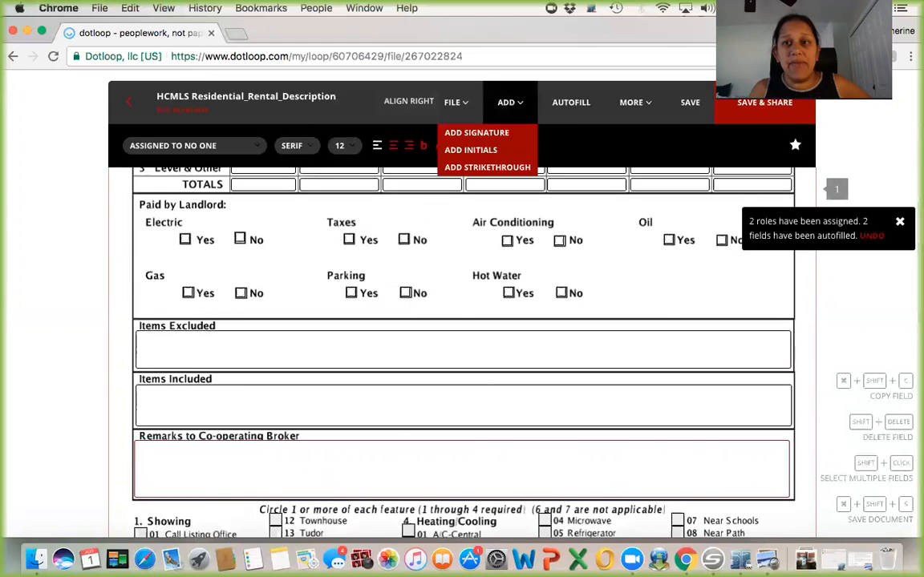
click(686, 102)
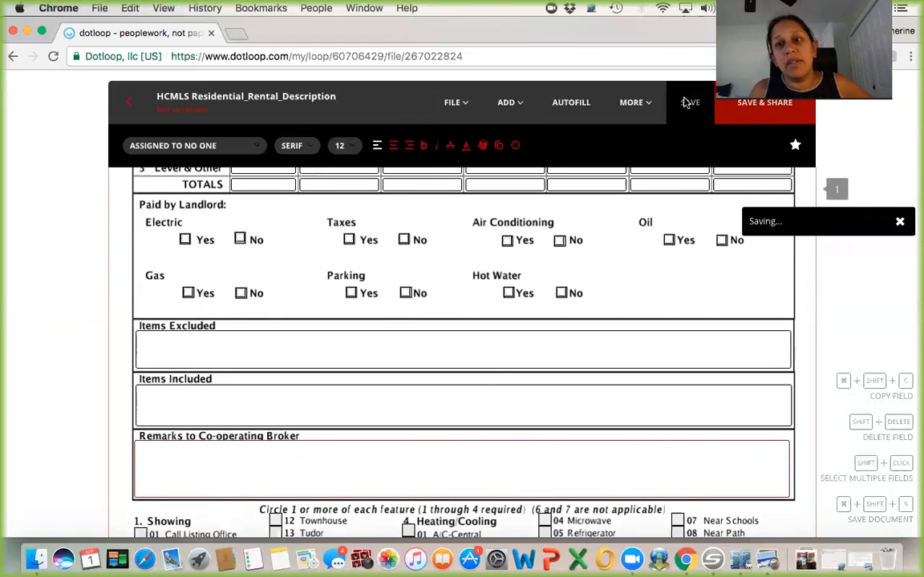
click(126, 107)
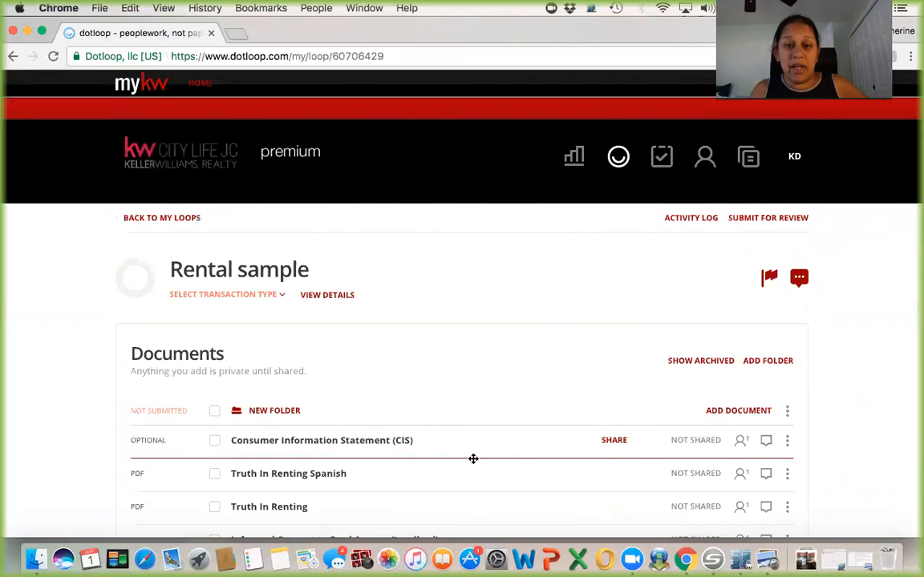
Step: Open the Informed Consent to Dual Agency (Landlord) form and review its brokerage details and signature fields
scroll(473, 458, down, 5)
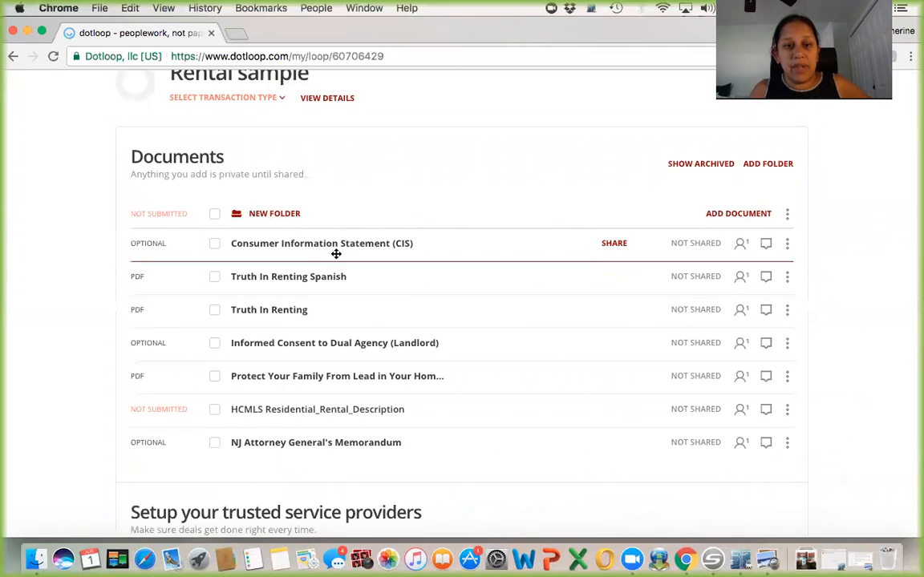
click(338, 347)
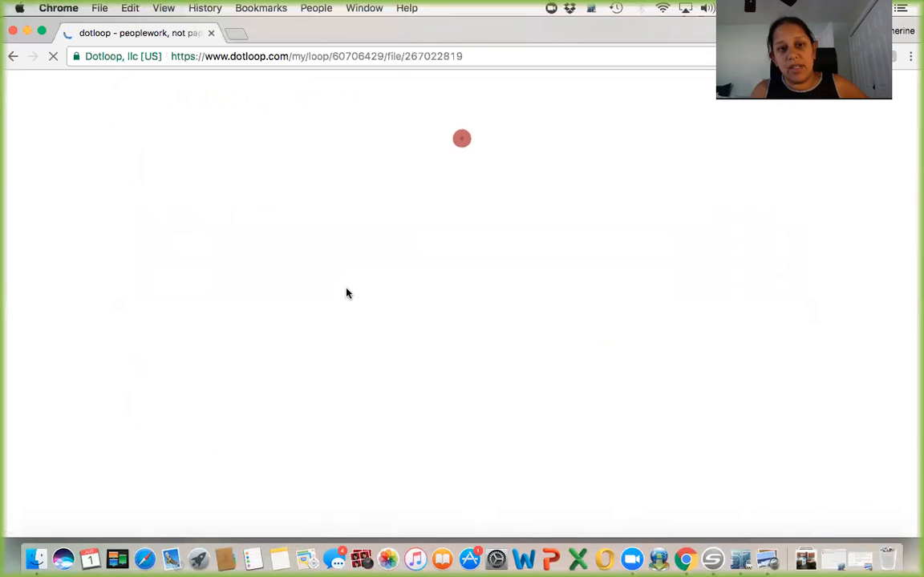
scroll(487, 388, down, 1)
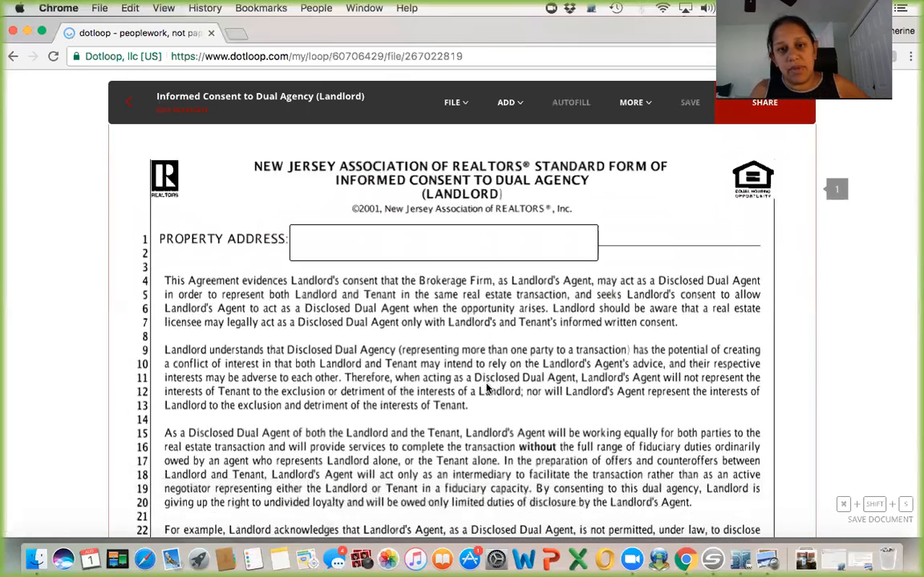
scroll(481, 385, down, 10)
click(304, 319)
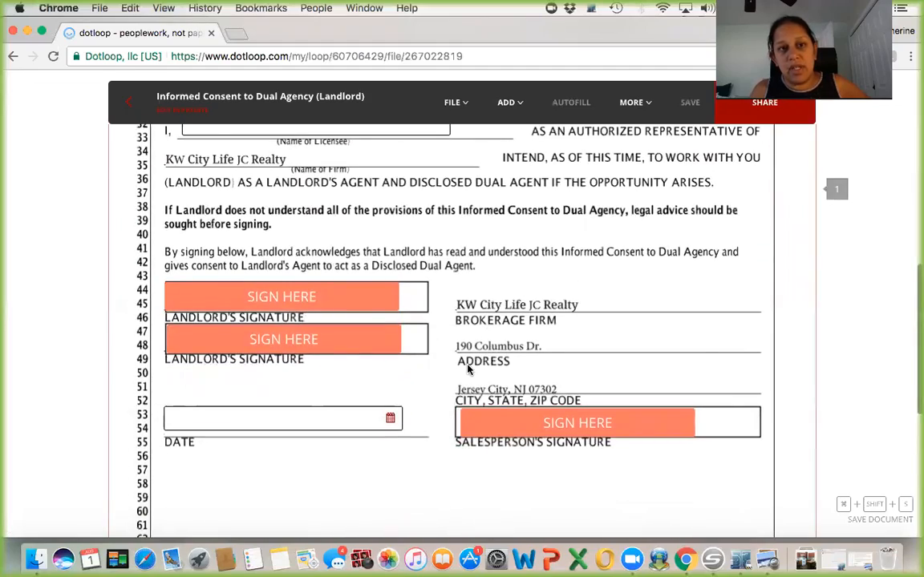
scroll(468, 373, up, 15)
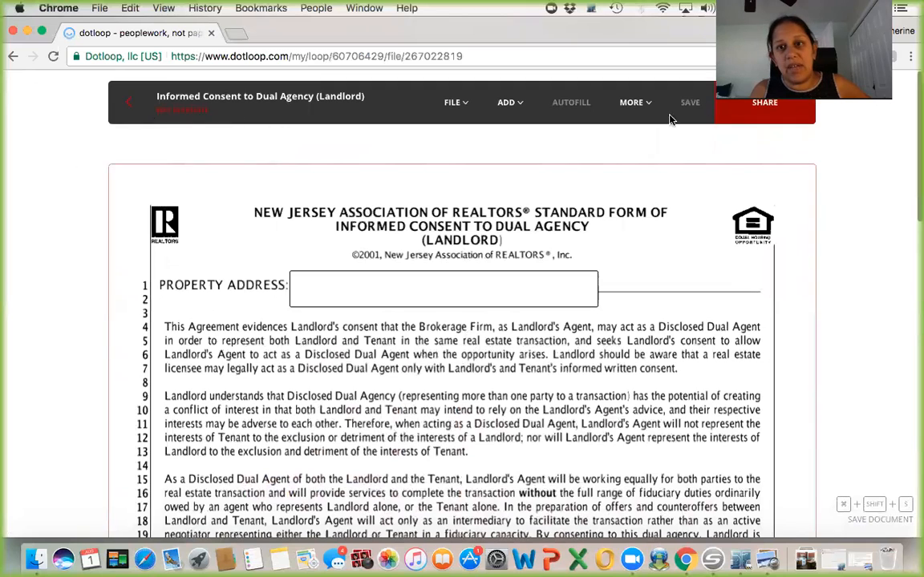
Step: Fill the consent form's property address with the placeholder "lkdjlgksajfg;lkjf", save the form and return to the Rental sample loop
mouse_move(510, 102)
click(439, 287)
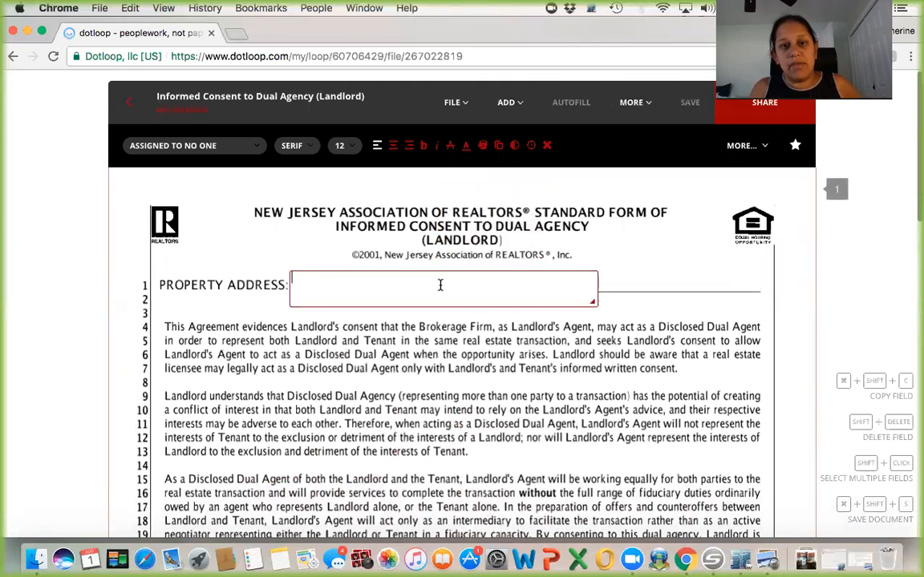
text(lkdjlgksajfg;lkjf)
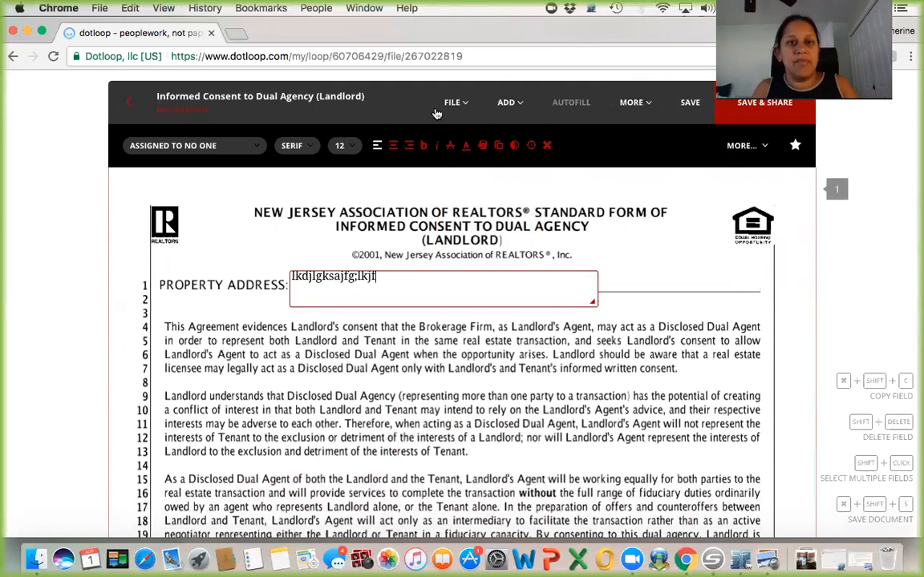
click(689, 103)
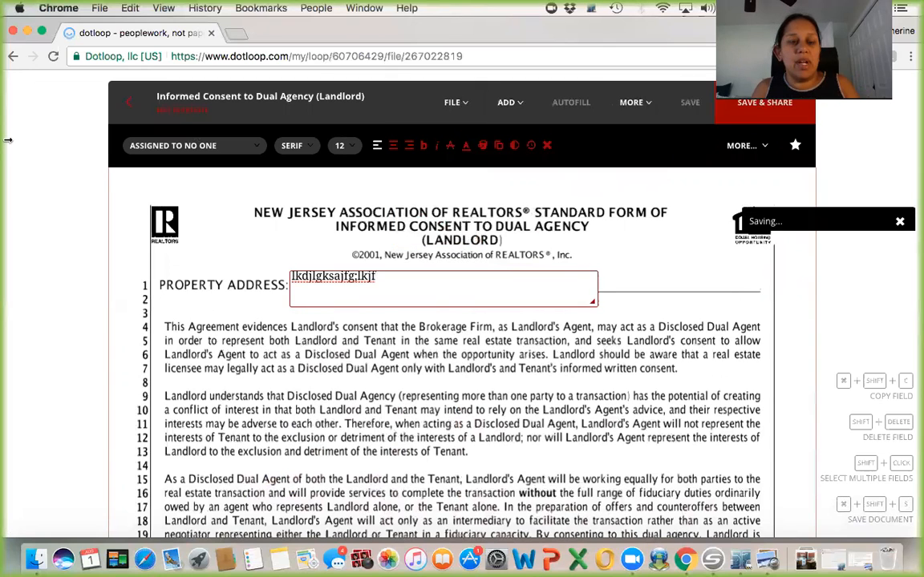
click(126, 108)
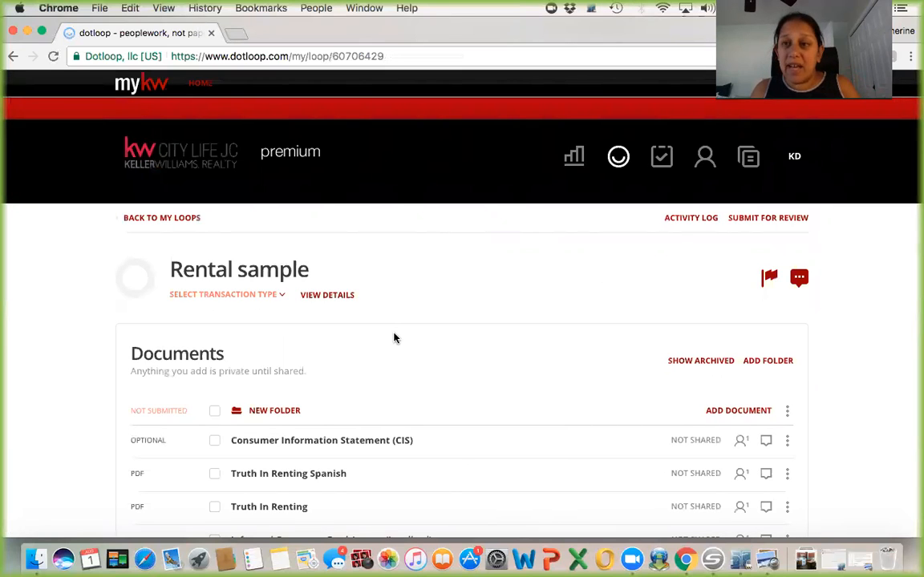
Step: Start adding template documents to the loop's folder and open the HCMLS - Property for Rent template set
scroll(394, 338, down, 3)
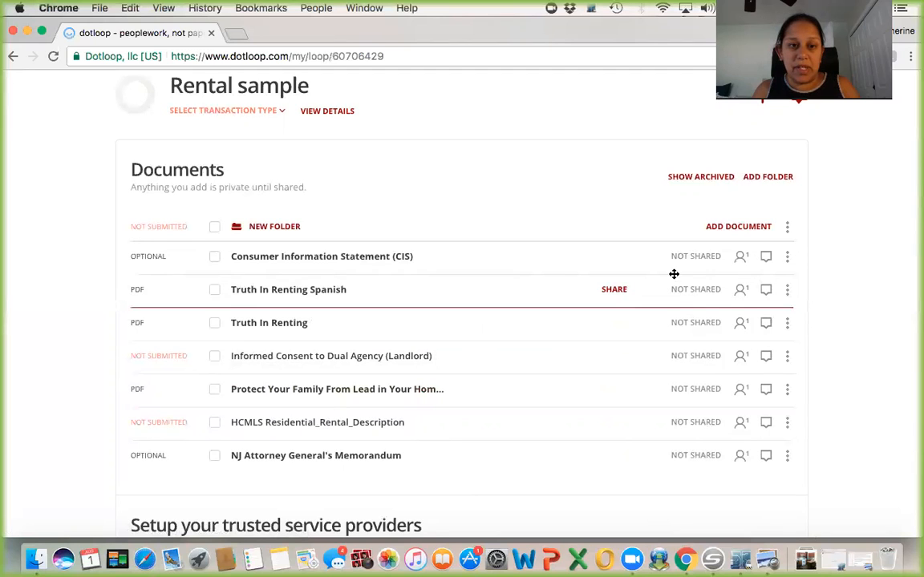
click(759, 227)
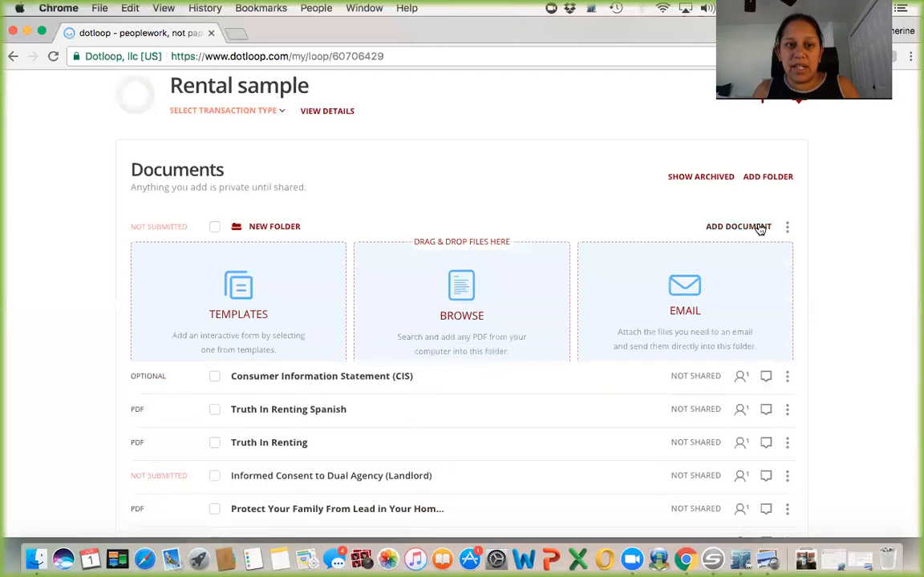
click(241, 287)
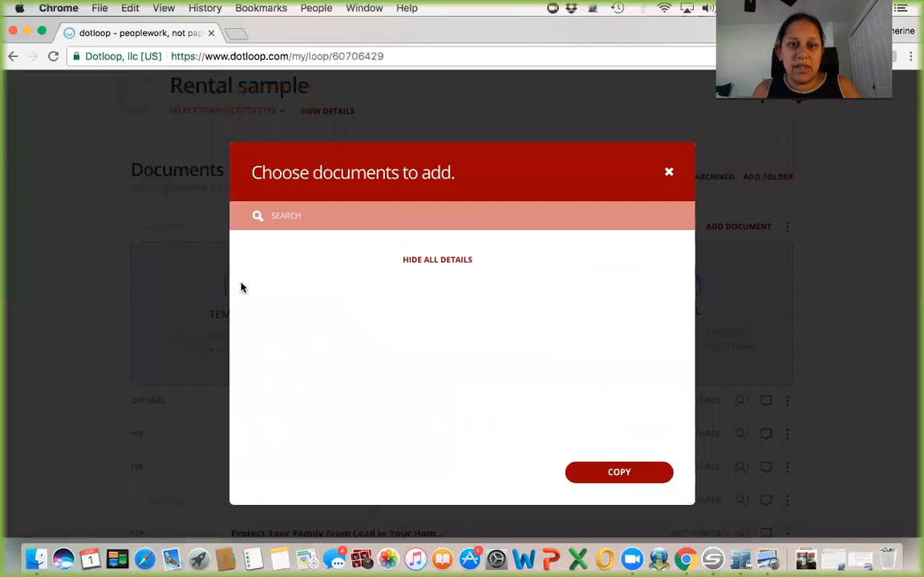
scroll(305, 393, down, 3)
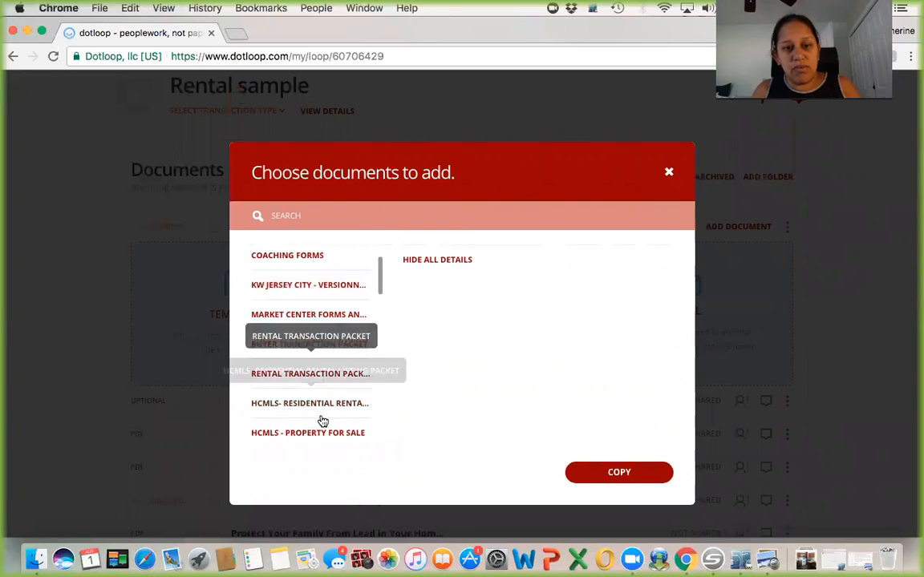
scroll(321, 433, down, 2)
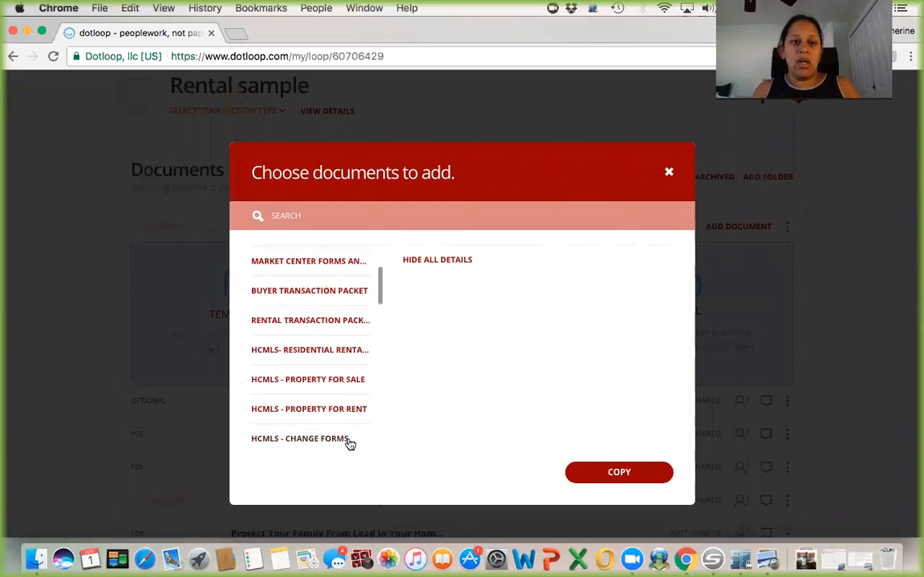
click(346, 410)
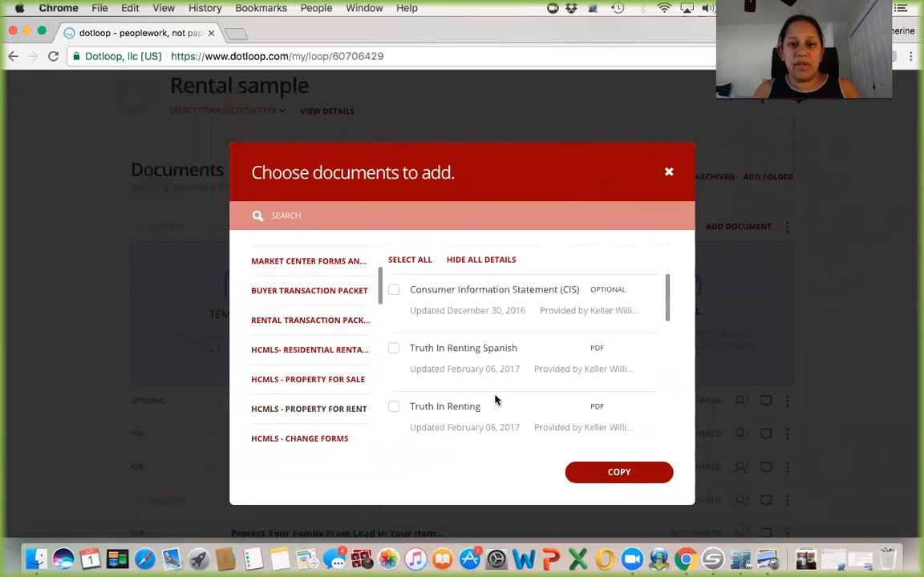
Step: Select the NJ Attorney General's Memorandum, HCMLS Withdrawal, HCMLS ExclusiveRightToRent, HCMLS LeadPaintLease and HCMLS Waiver documents and copy them into the folder
scroll(495, 399, down, 5)
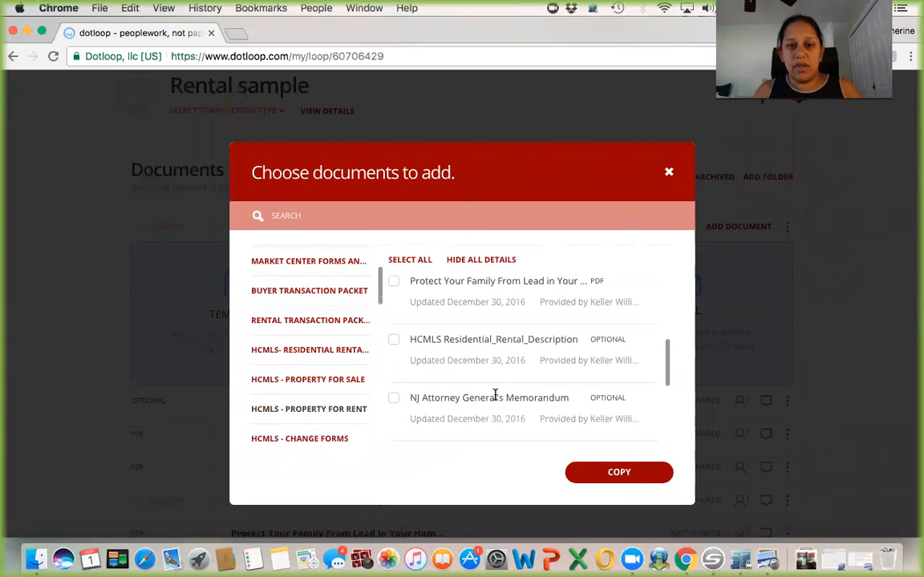
scroll(494, 394, down, 2)
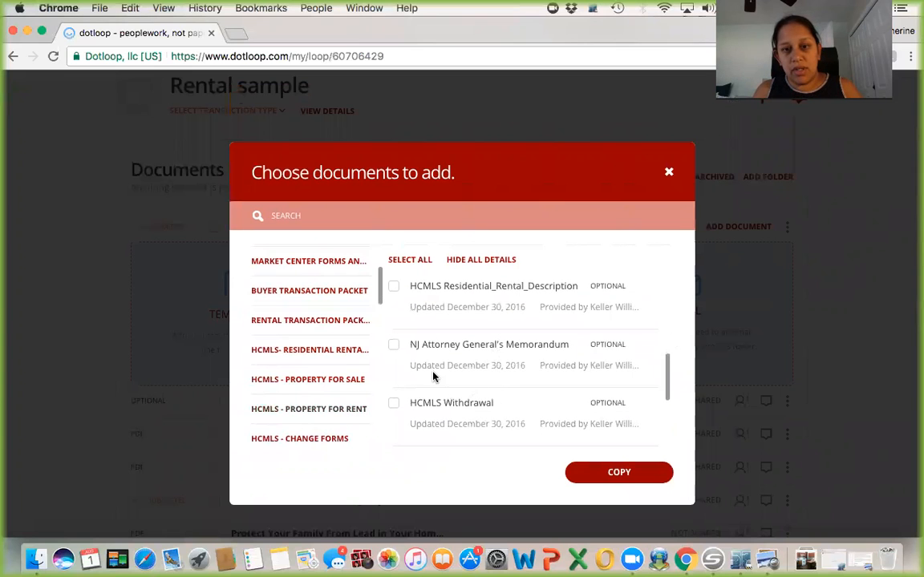
click(393, 347)
click(394, 403)
scroll(458, 403, down, 3)
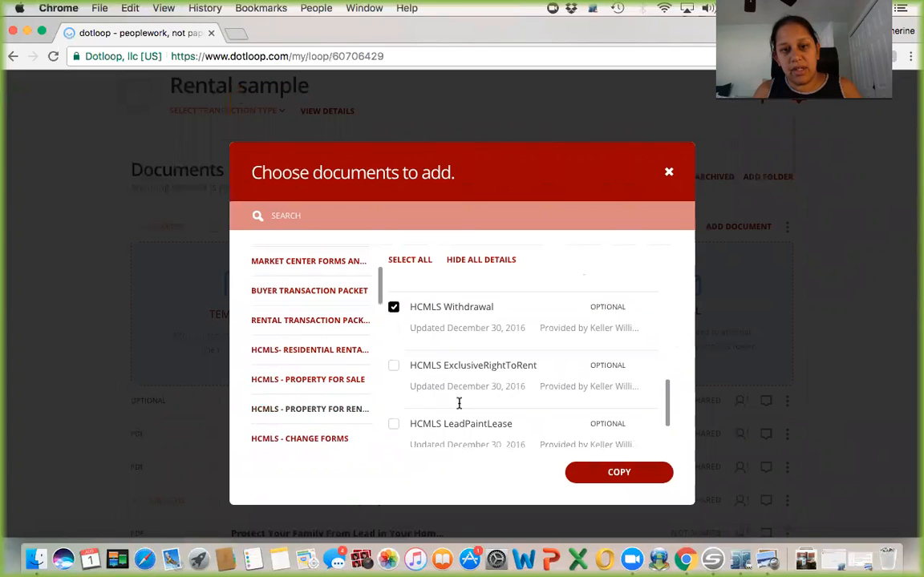
click(393, 368)
click(393, 424)
scroll(544, 434, down, 5)
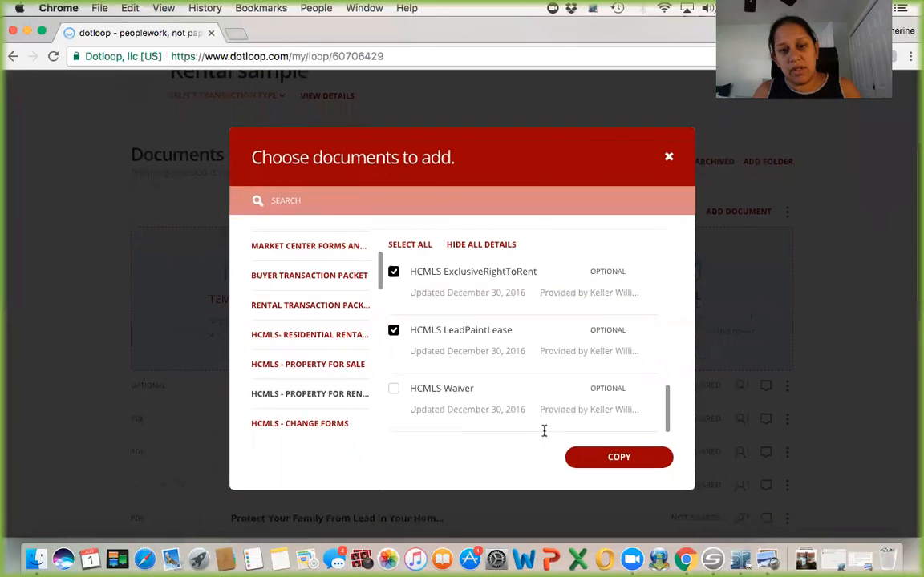
click(394, 369)
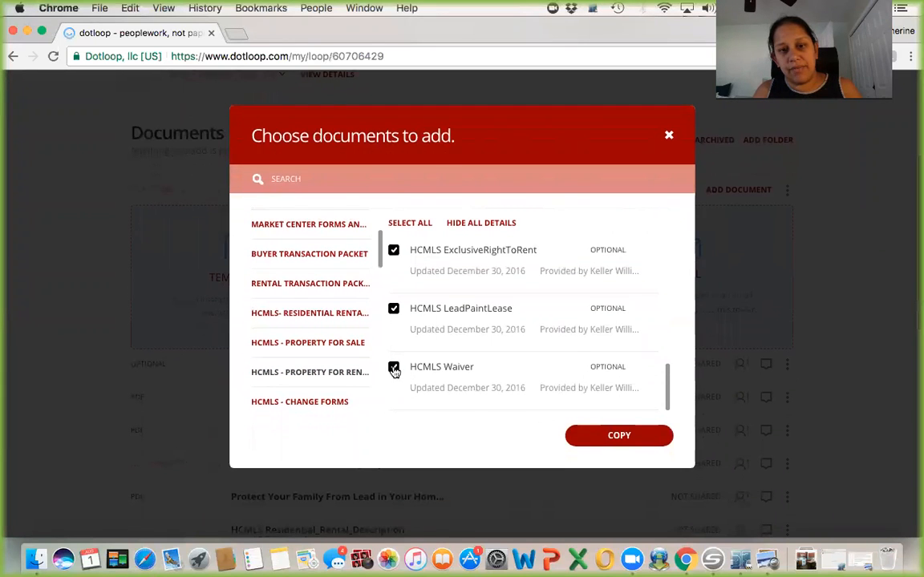
click(607, 438)
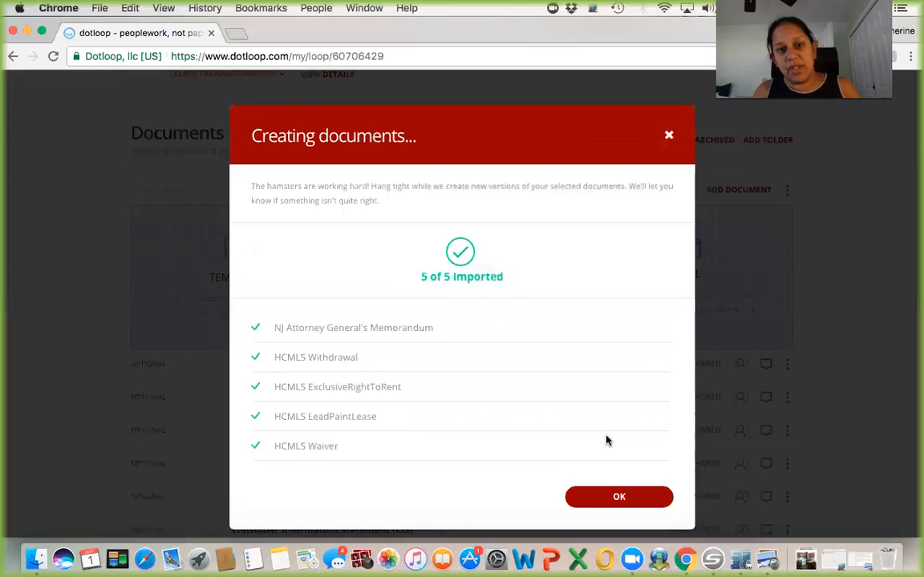
scroll(620, 497, down, 3)
click(619, 498)
Step: Open the HCMLS LeadPaintLease form and autofill it with the preassigned Listing Agent 1 and Landlord 1 roles
scroll(377, 412, down, 3)
scroll(377, 411, down, 2)
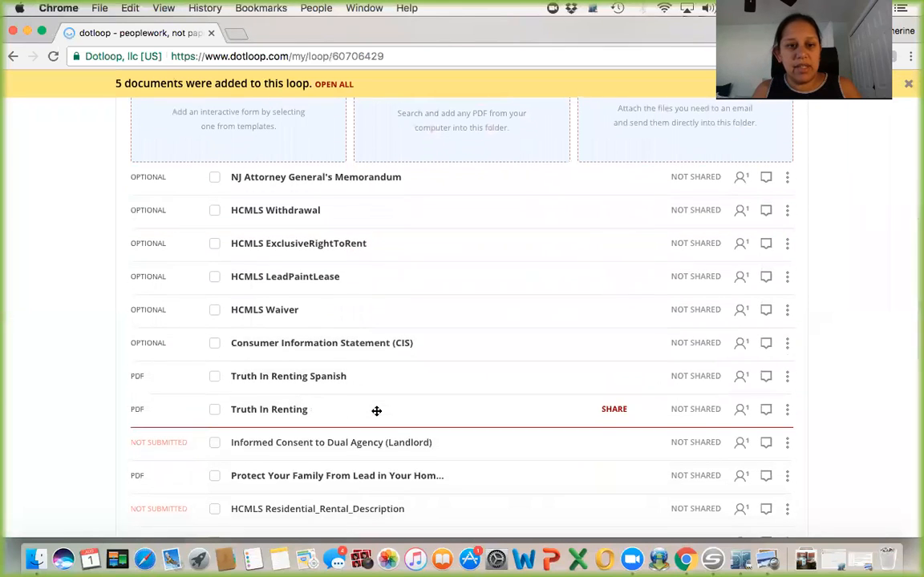
scroll(377, 412, down, 3)
scroll(392, 336, up, 4)
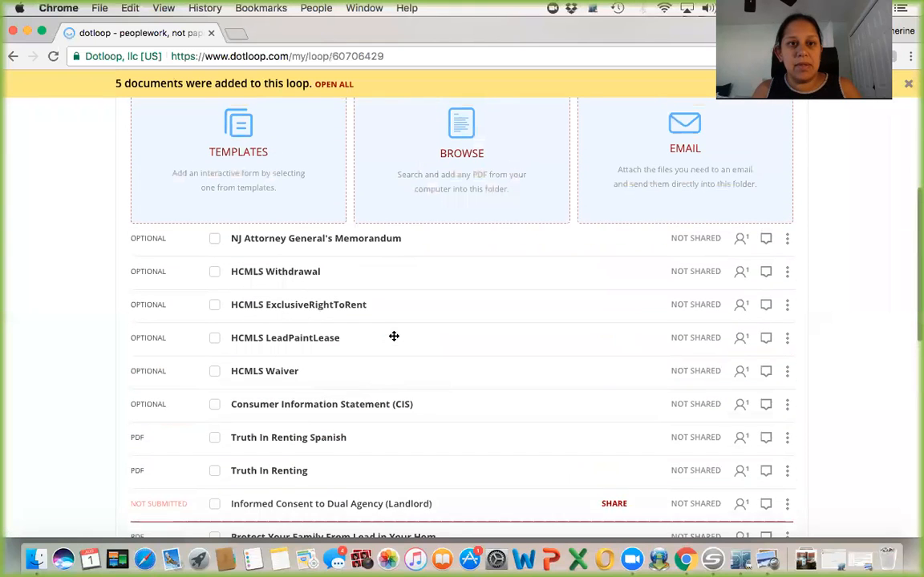
click(285, 340)
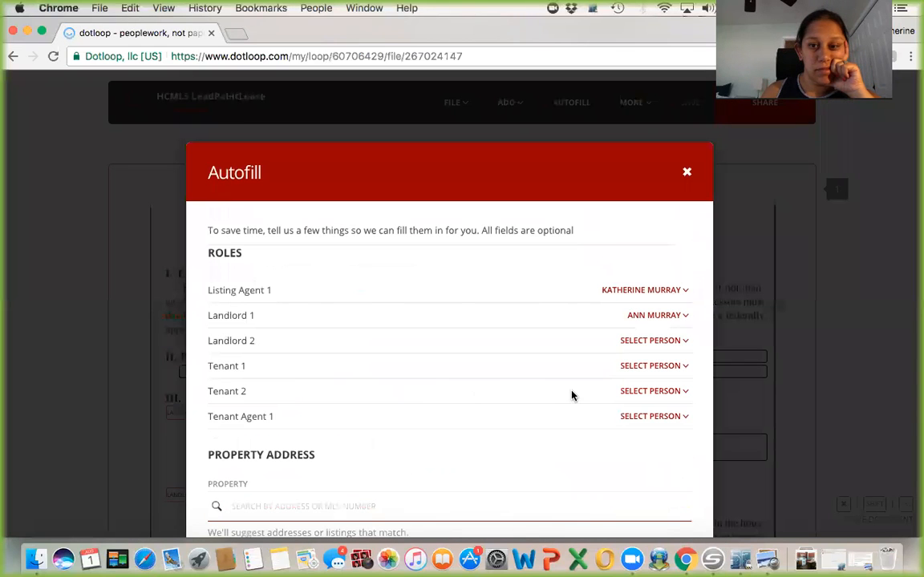
scroll(615, 439, down, 5)
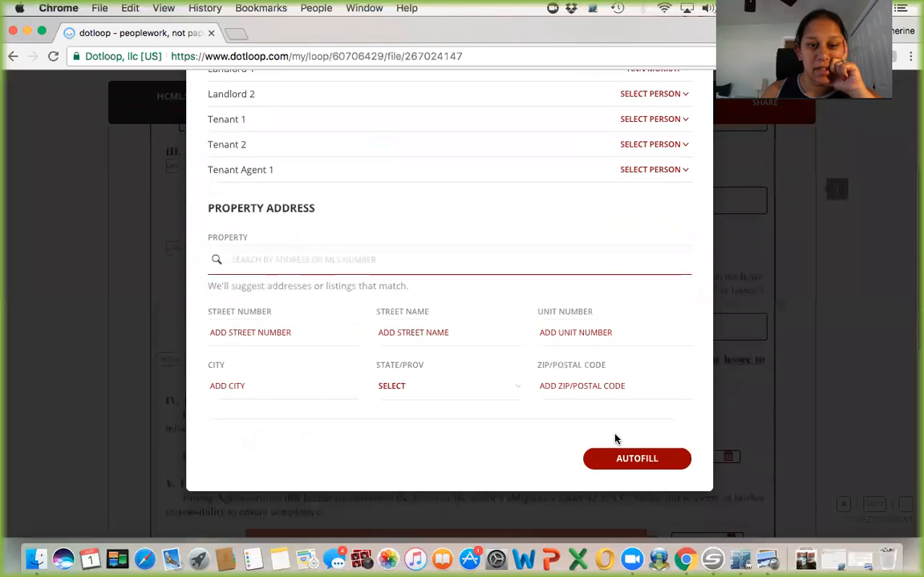
click(637, 446)
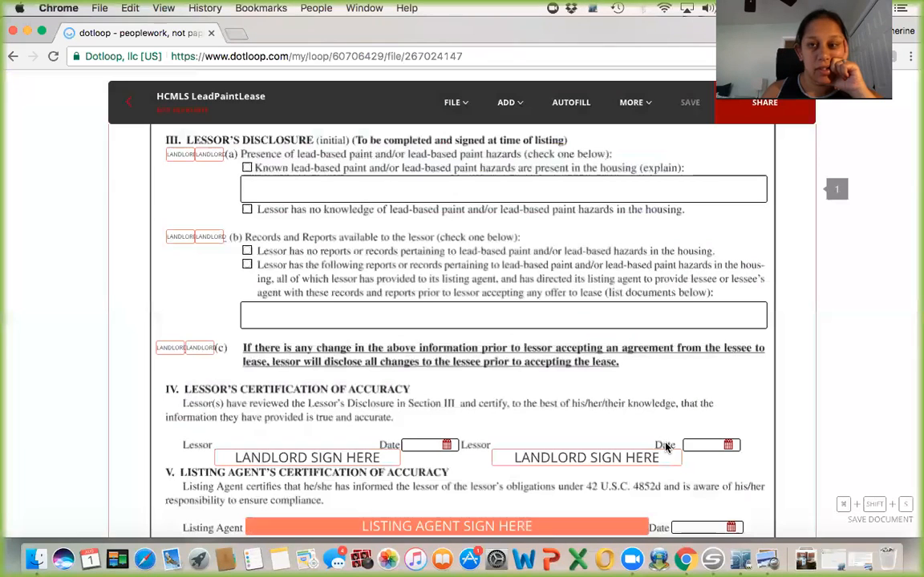
Step: Sign the Listing Agent's Certification of Accuracy in section V of the lead paint form, adopting the suggested signature
scroll(359, 224, up, 3)
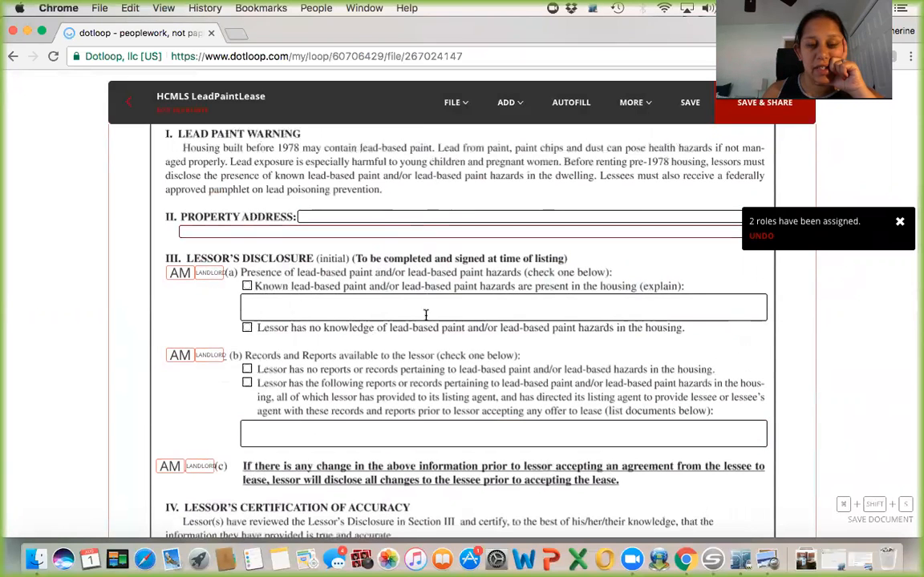
scroll(434, 470, down, 9)
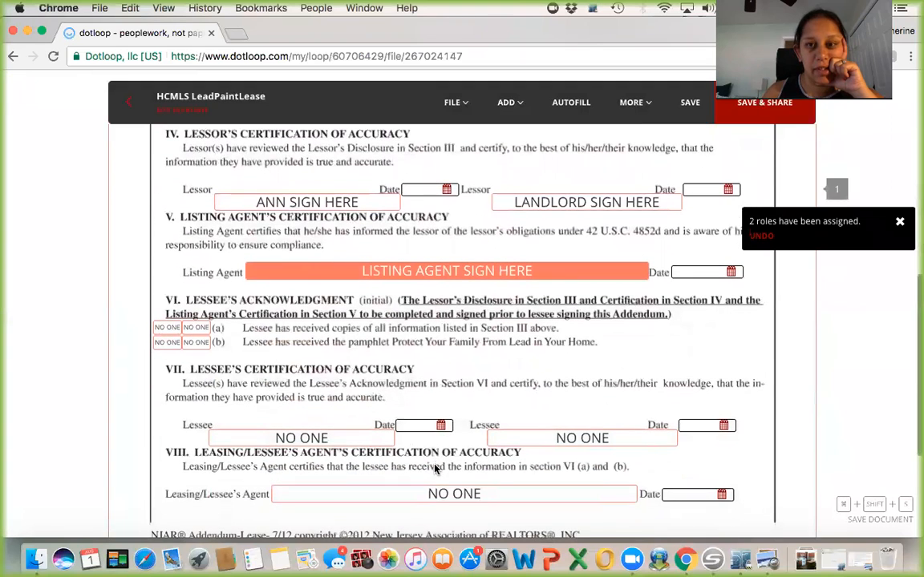
click(530, 271)
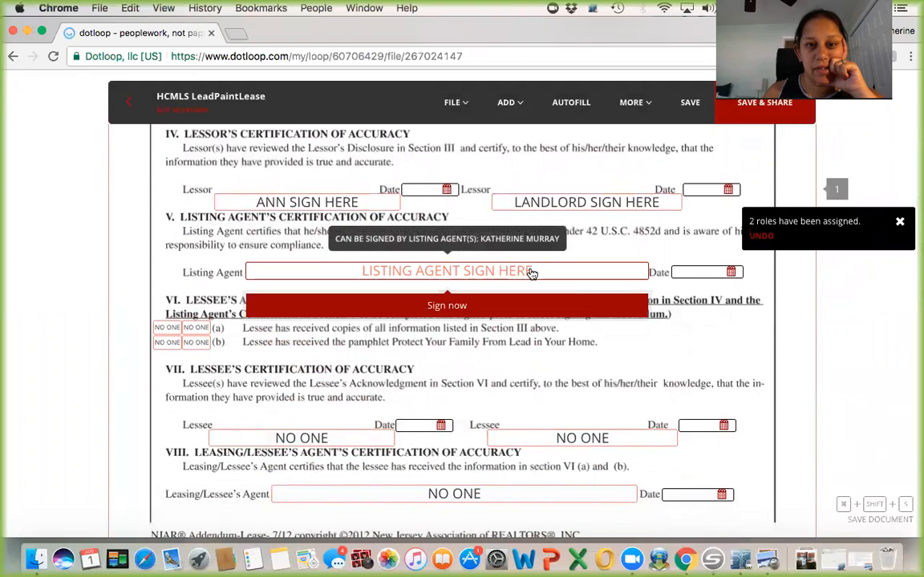
click(494, 306)
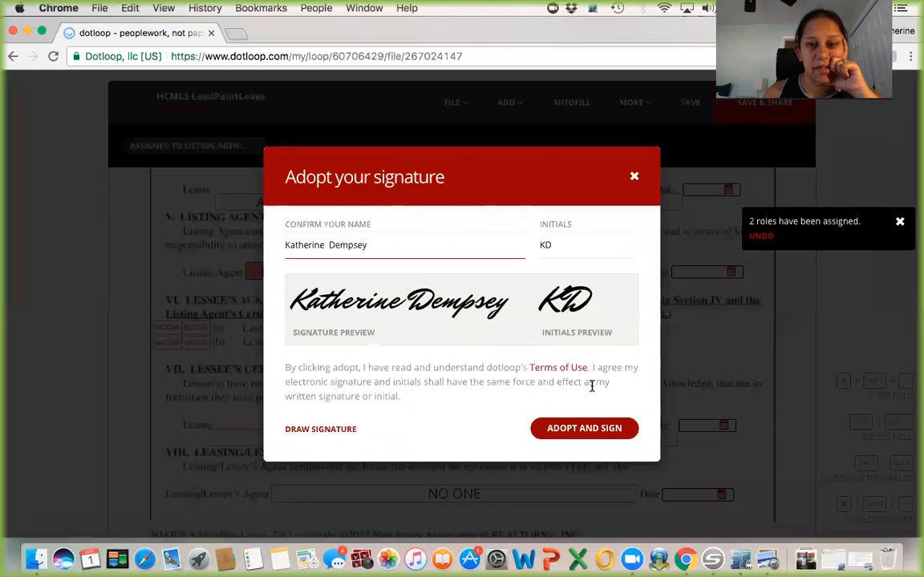
click(595, 431)
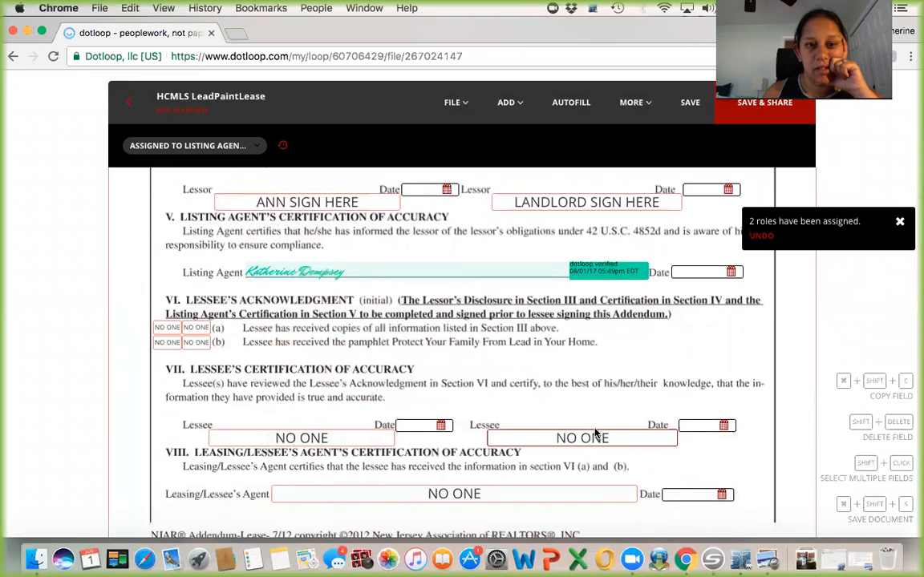
Step: Save the signed HCMLS LeadPaintLease form and return to the Rental sample loop's document list
scroll(595, 433, down, 5)
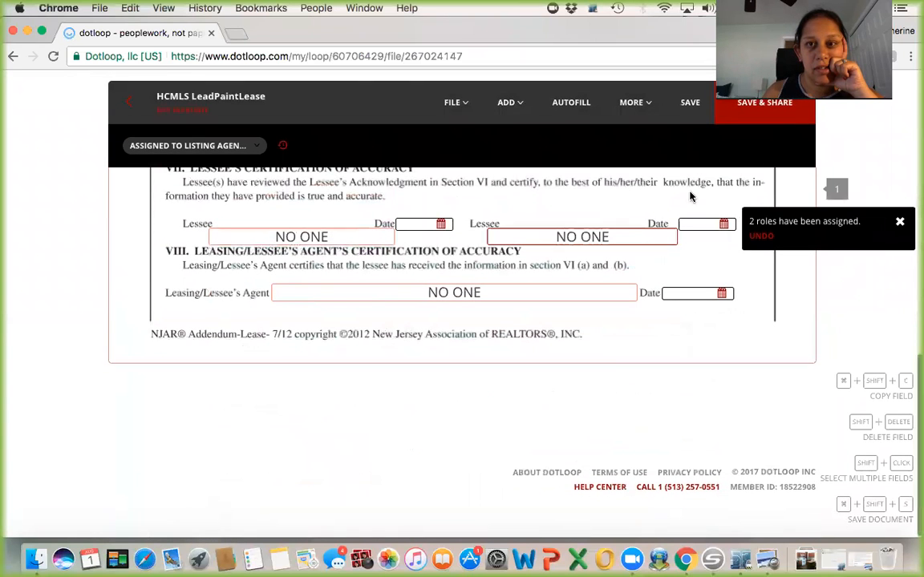
click(689, 104)
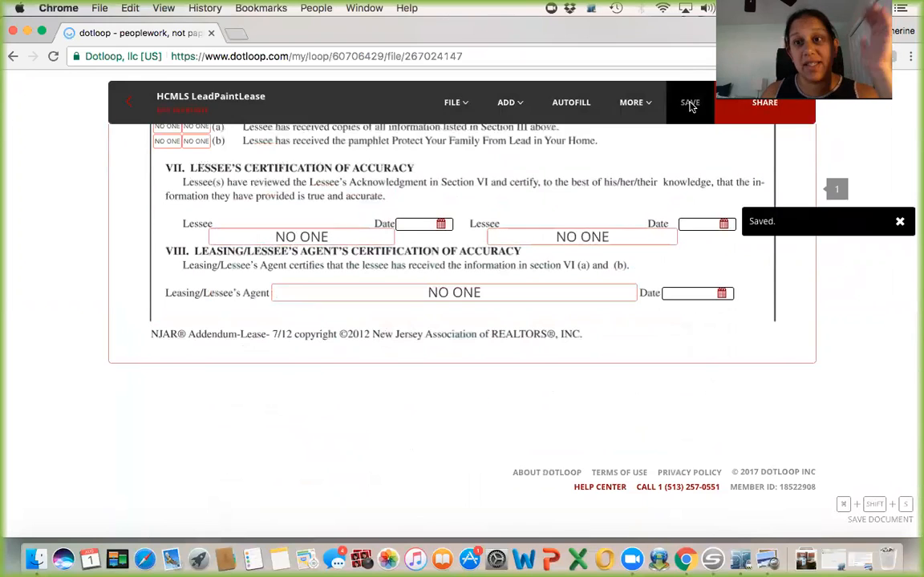
click(132, 112)
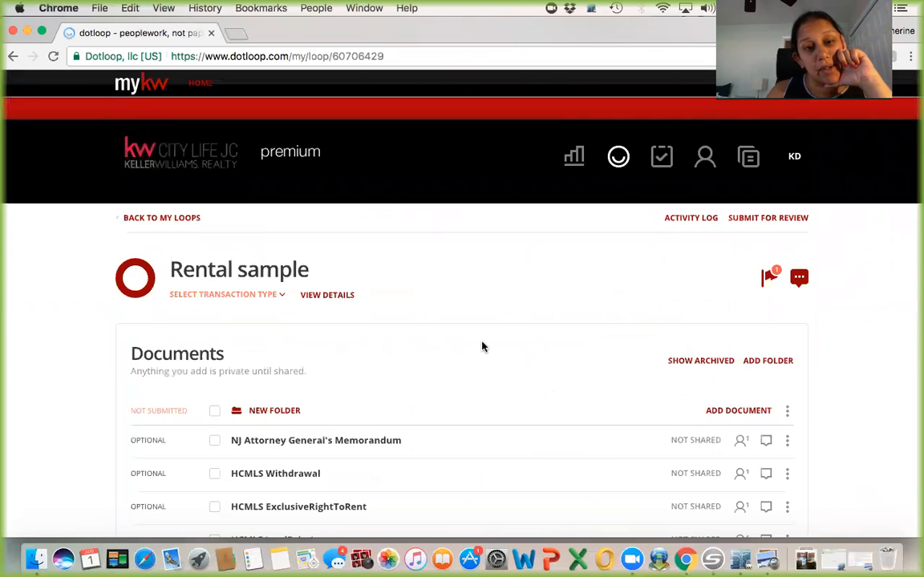
scroll(482, 346, down, 3)
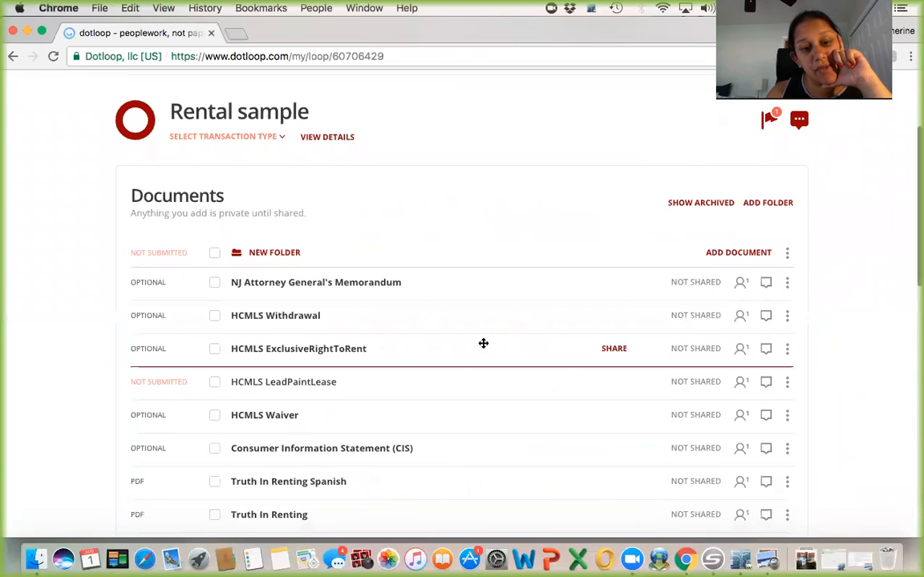
Step: Open the HCMLS Waiver form and autofill it with the landlord contact as Seller 1 and the preassigned Listing Agent 1
scroll(483, 343, down, 3)
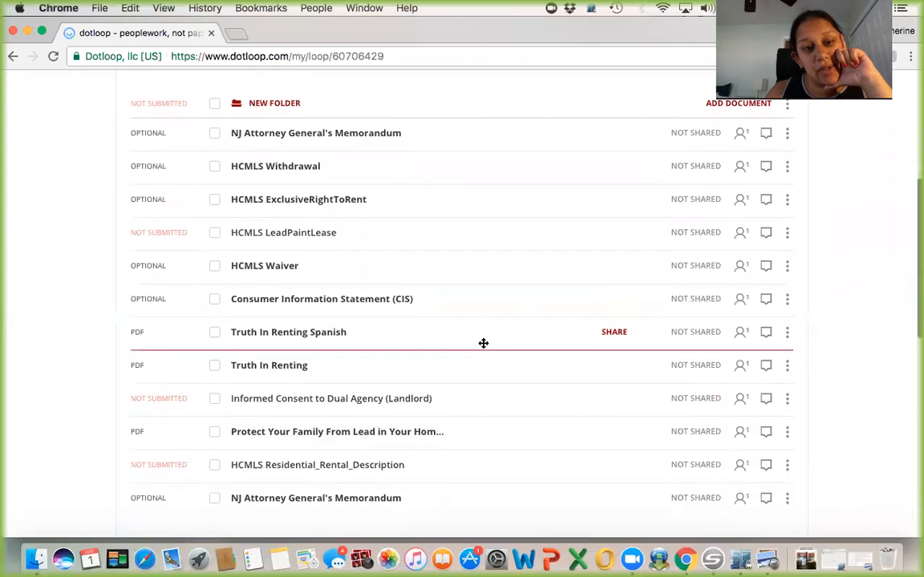
click(273, 268)
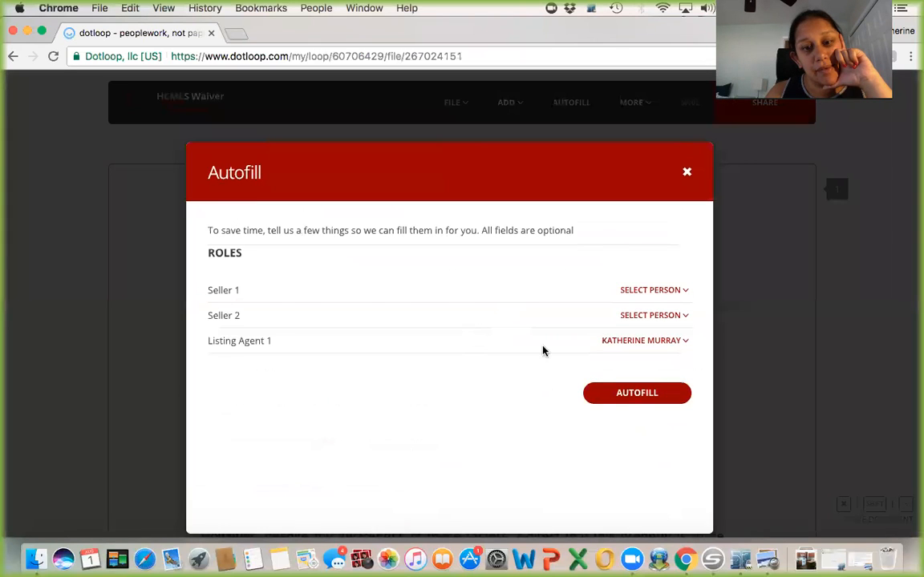
click(683, 291)
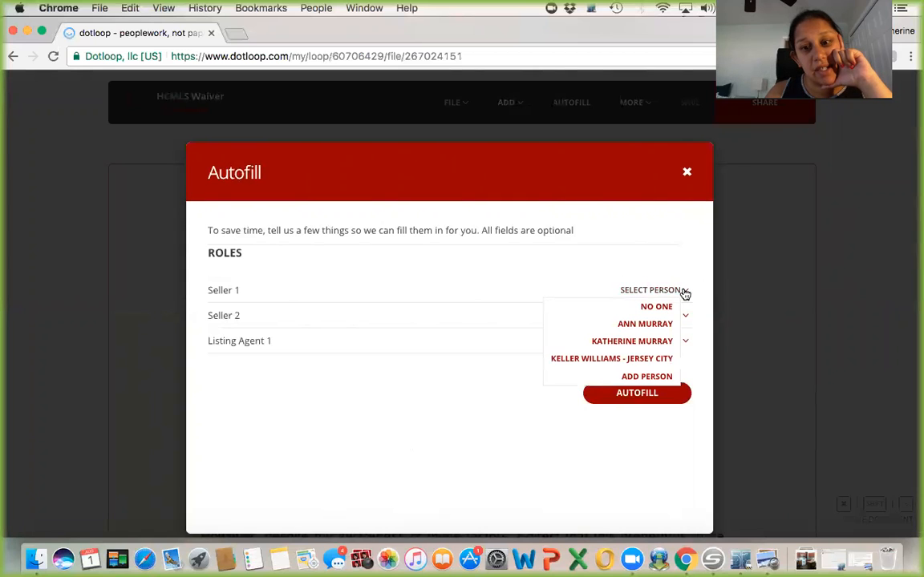
click(670, 323)
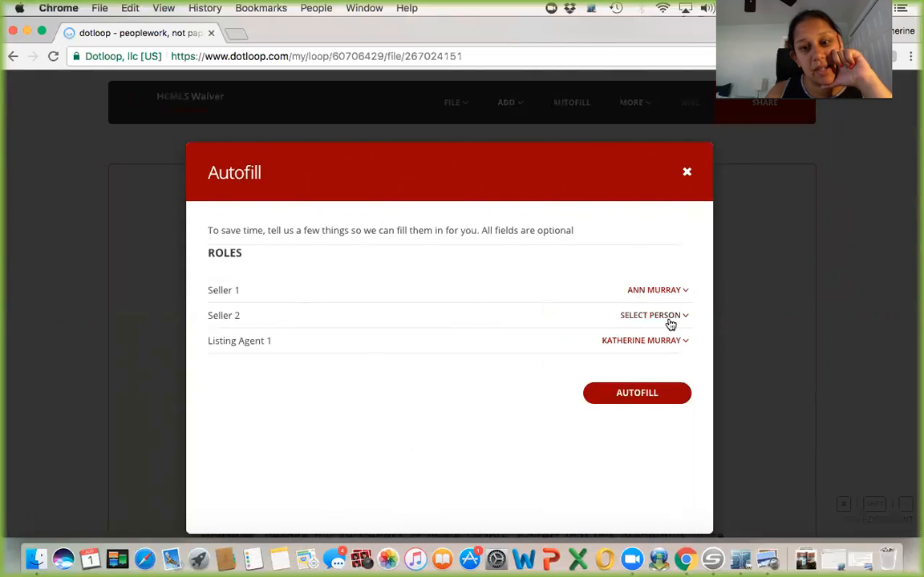
click(624, 394)
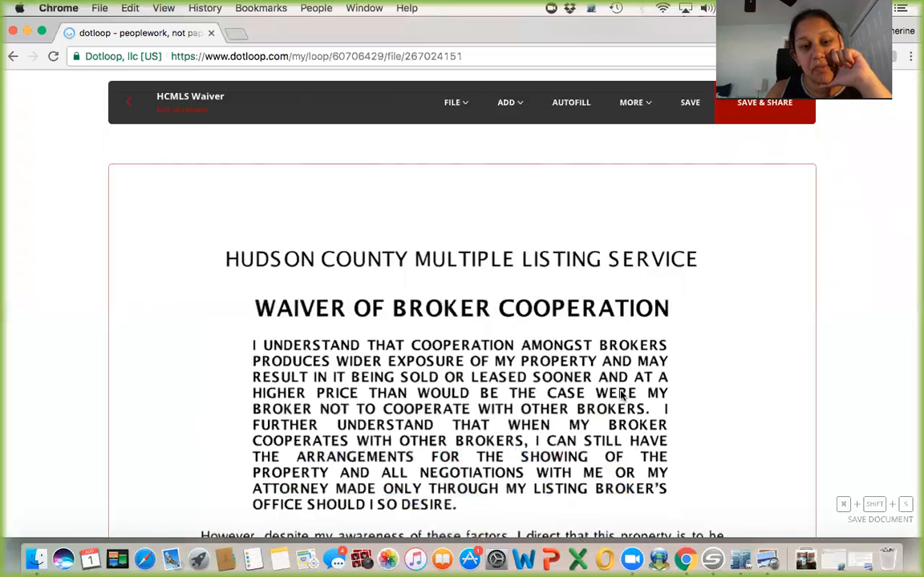
Step: Check the signature fields of the HCMLS Waiver, then save its changes and return to the loop's document list
scroll(621, 395, down, 8)
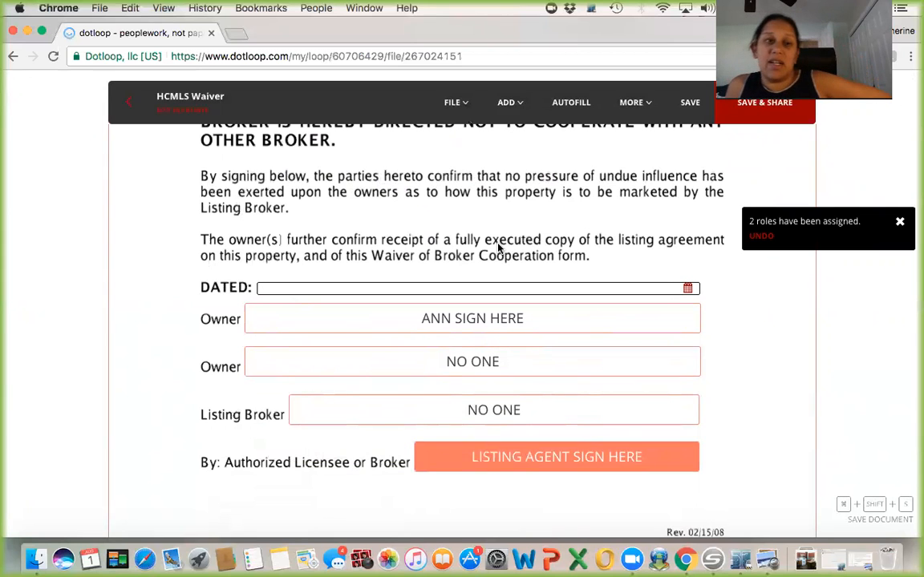
click(128, 101)
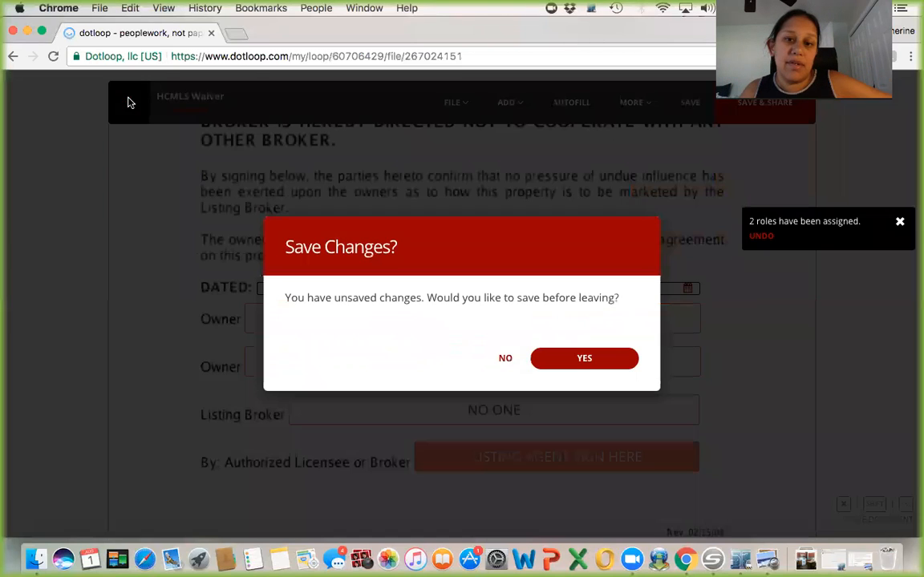
click(581, 363)
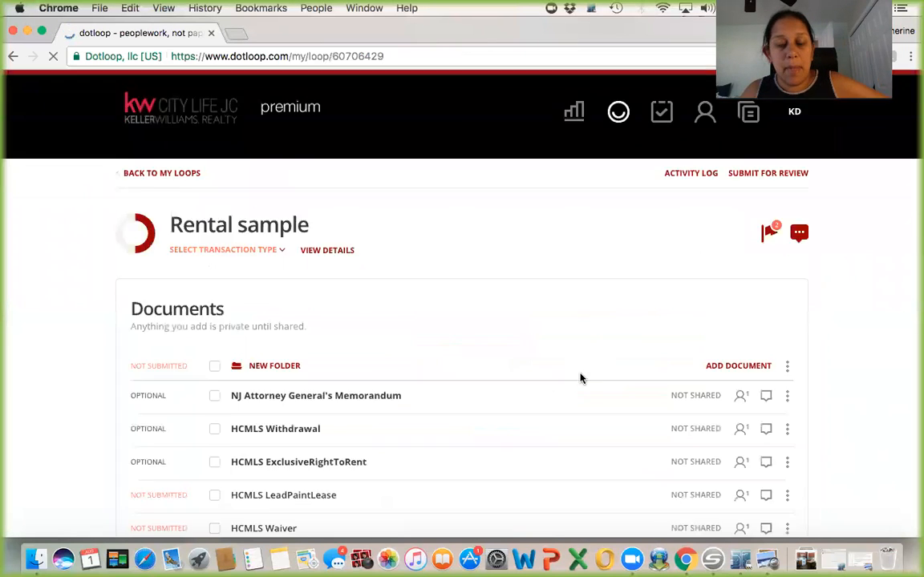
Step: Download the signed HCMLS LeadPaintLease document as a PDF and acknowledge the tamper-evident seal notice
scroll(581, 379, down, 2)
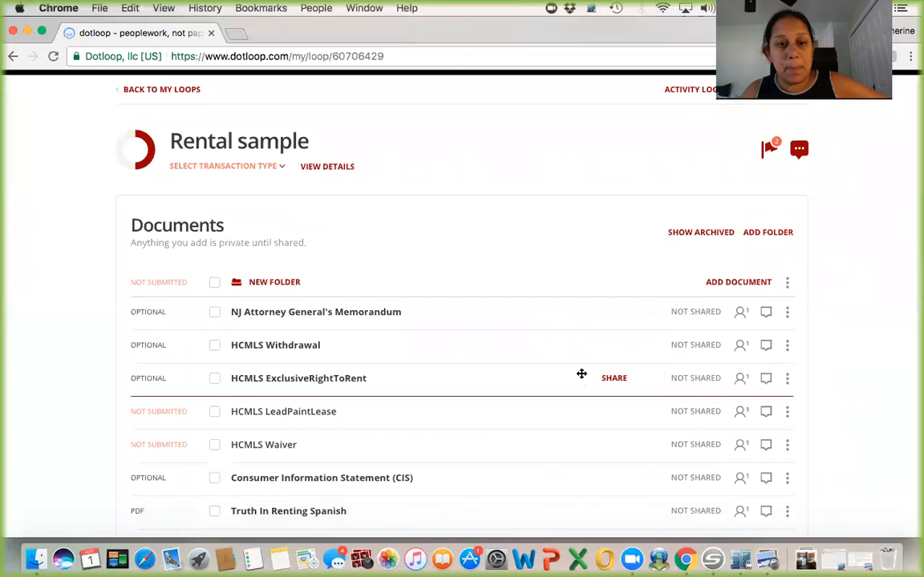
click(215, 411)
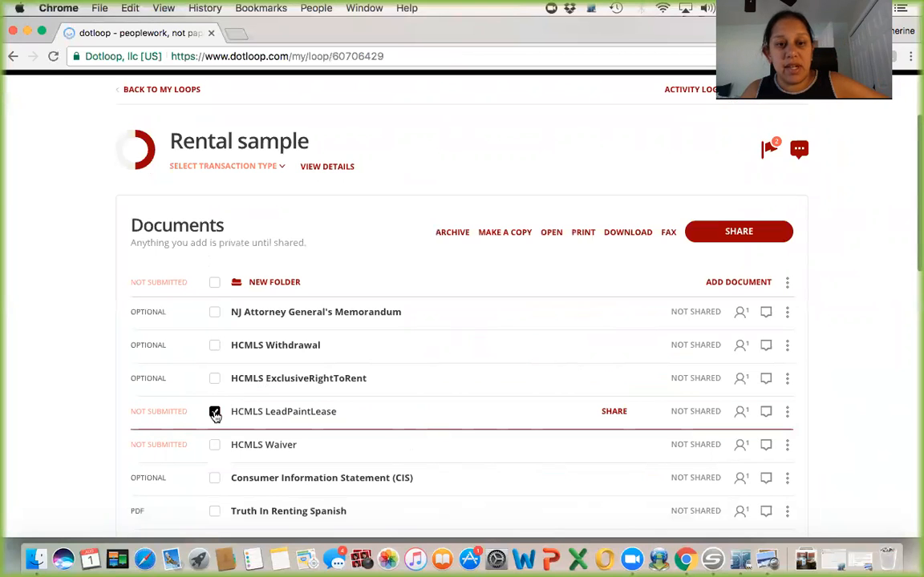
click(623, 235)
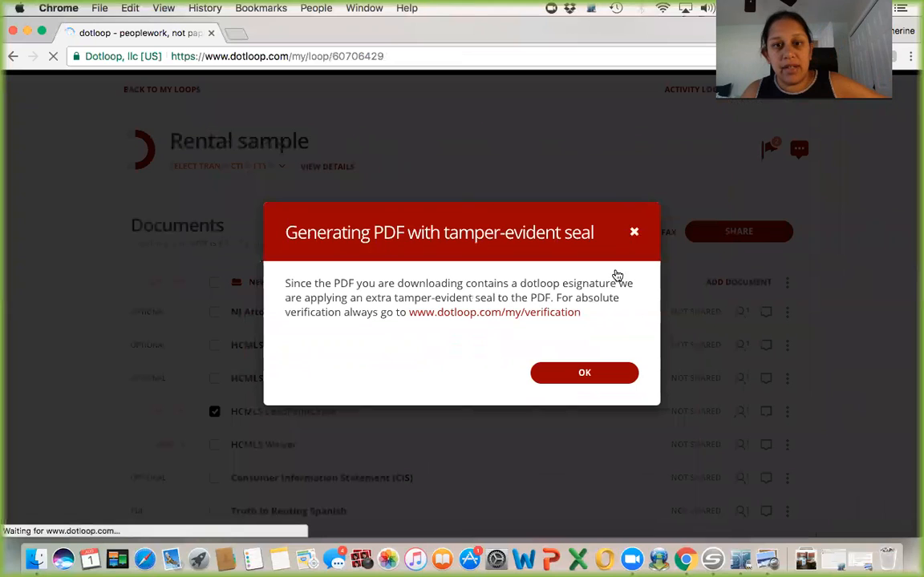
click(583, 373)
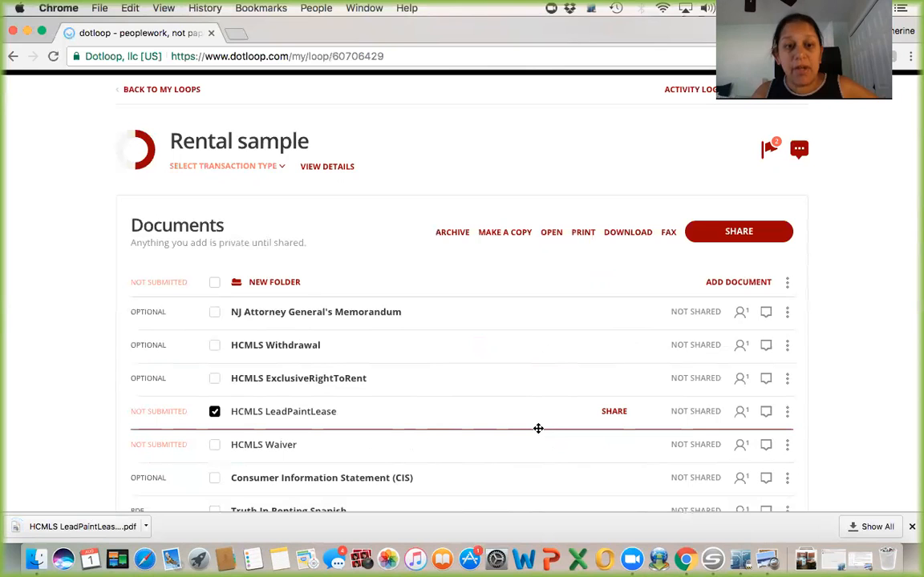
Step: Select all documents in the New Folder of the Rental sample loop and open the sharing dialog for them
scroll(538, 428, down, 2)
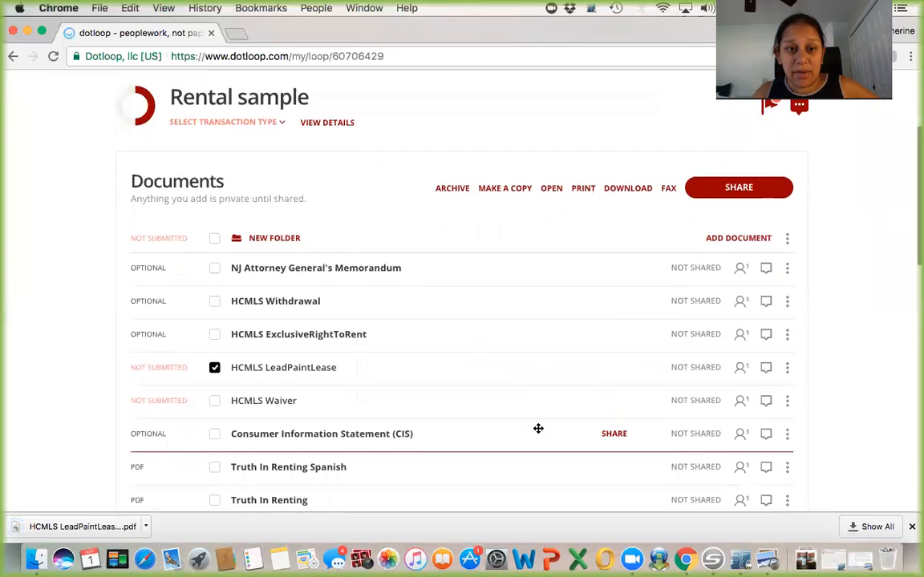
scroll(538, 428, down, 4)
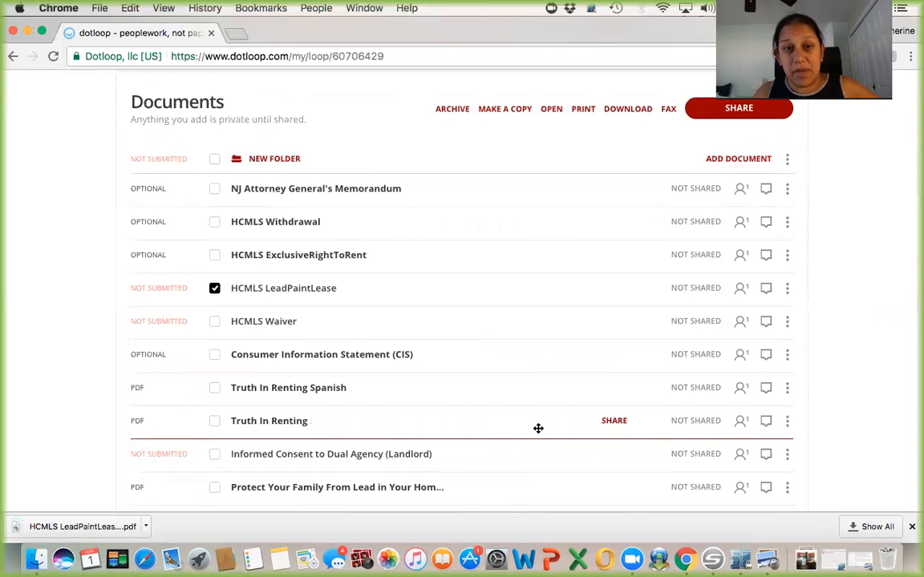
scroll(538, 428, down, 7)
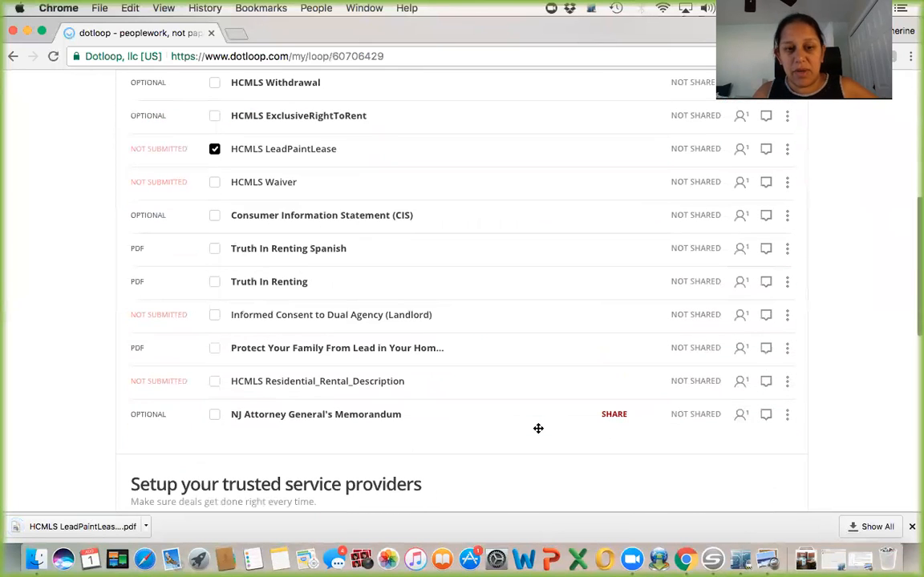
drag(388, 413, 424, 383)
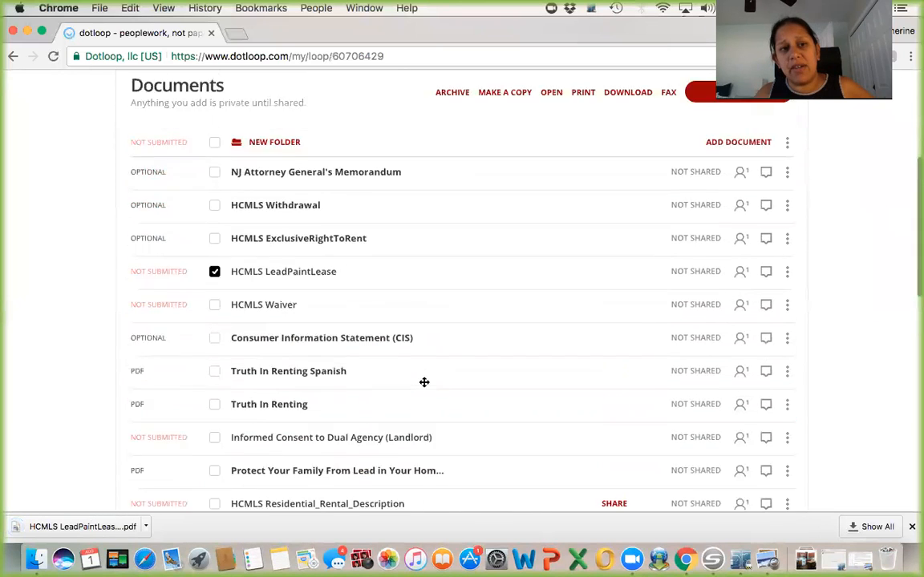
scroll(424, 382, up, 4)
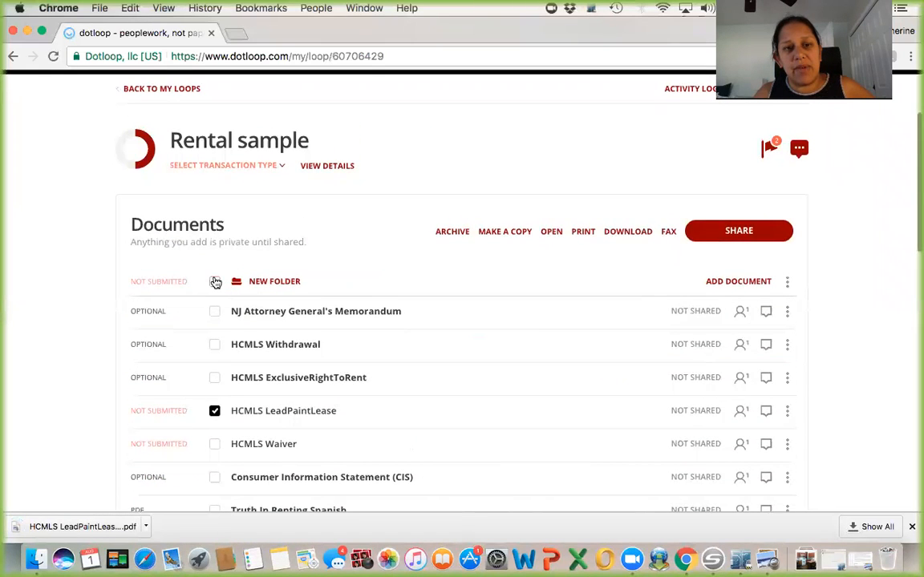
click(215, 281)
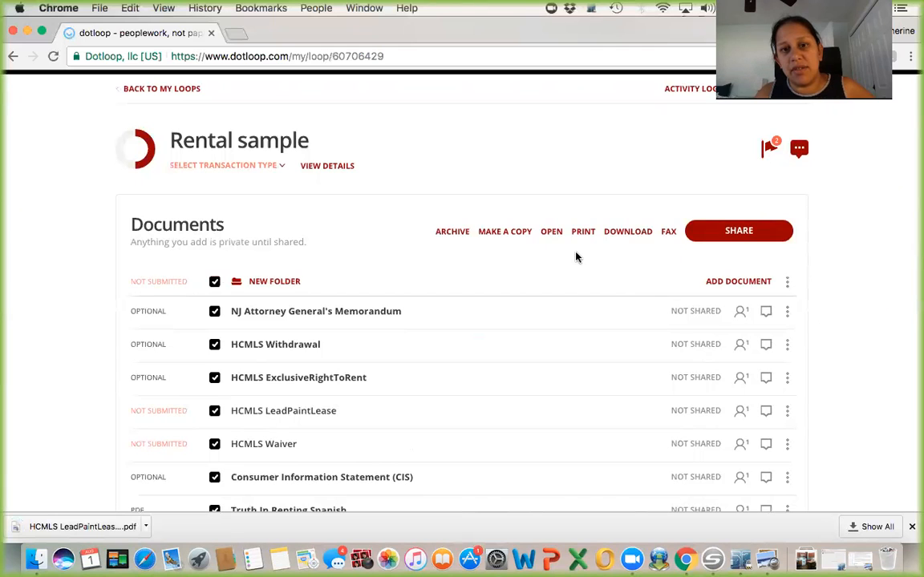
click(744, 232)
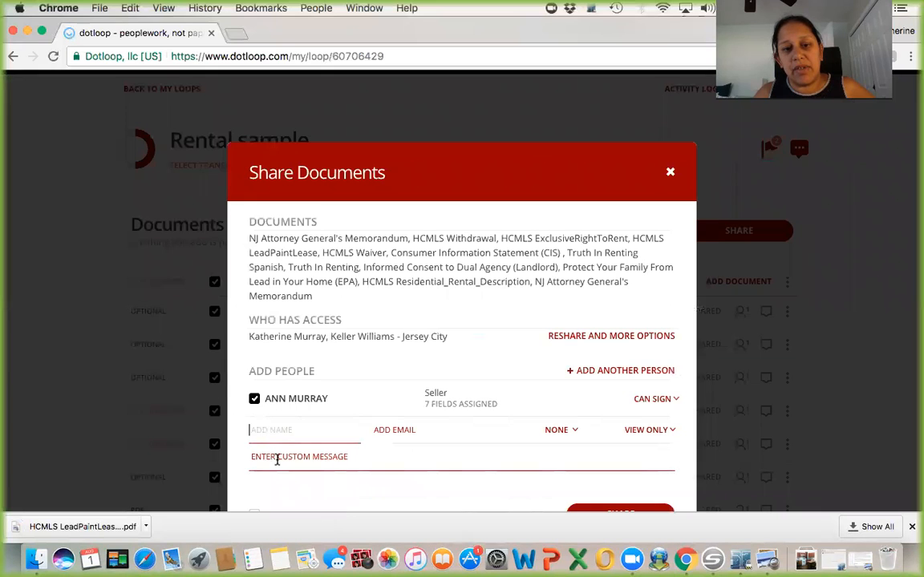
Step: Turn on attaching the PDF to the sharing email, then close the dialog without sharing the documents
scroll(277, 459, down, 3)
click(254, 398)
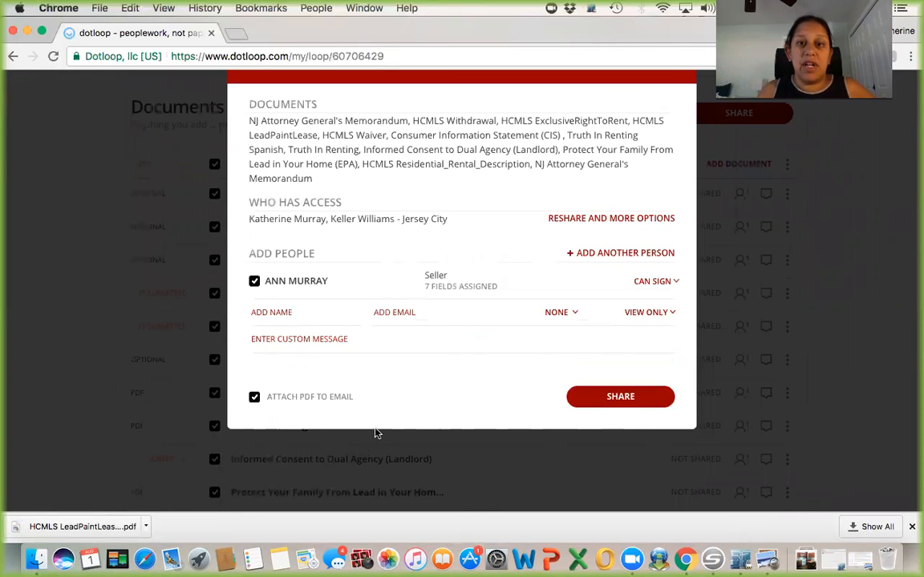
scroll(377, 433, up, 3)
click(671, 192)
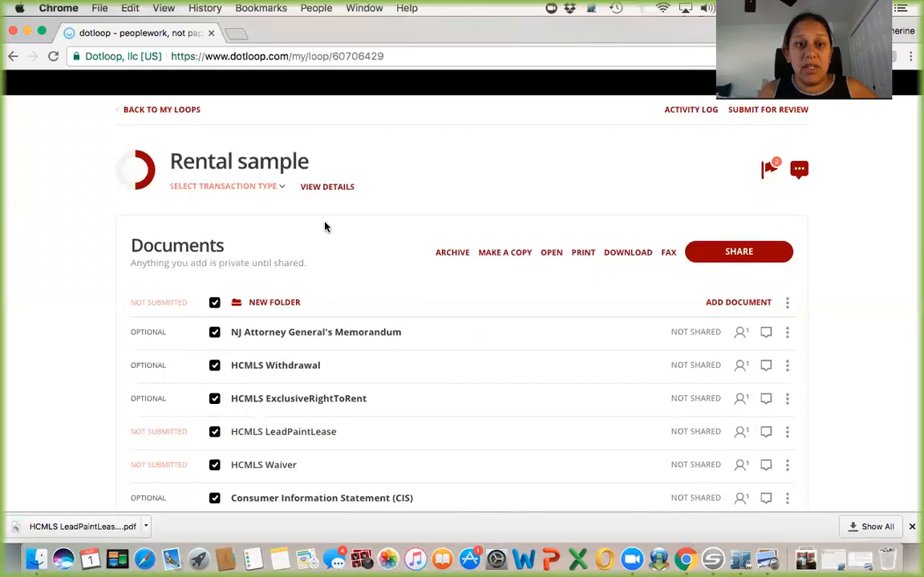
Step: Leave the Rental sample loop and view the overview of all loops
click(164, 111)
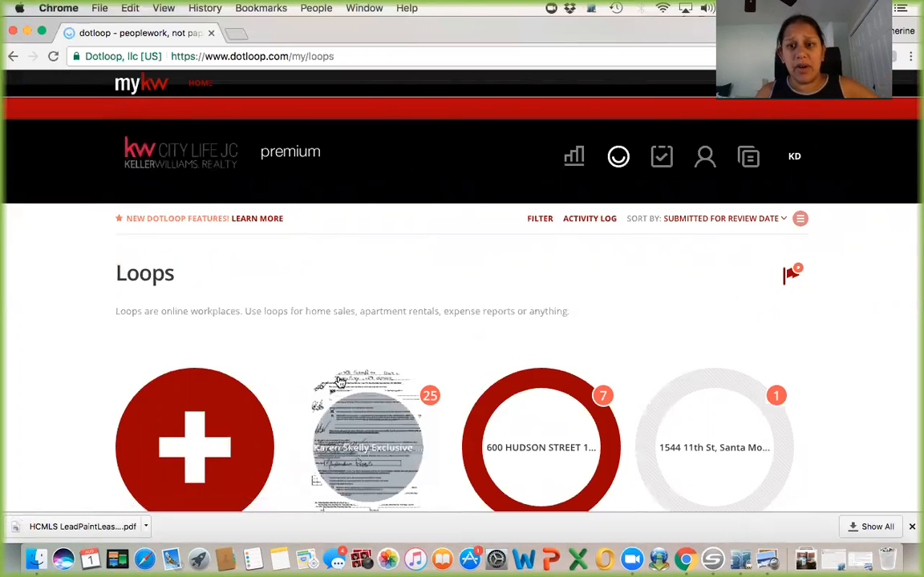
scroll(340, 383, down, 5)
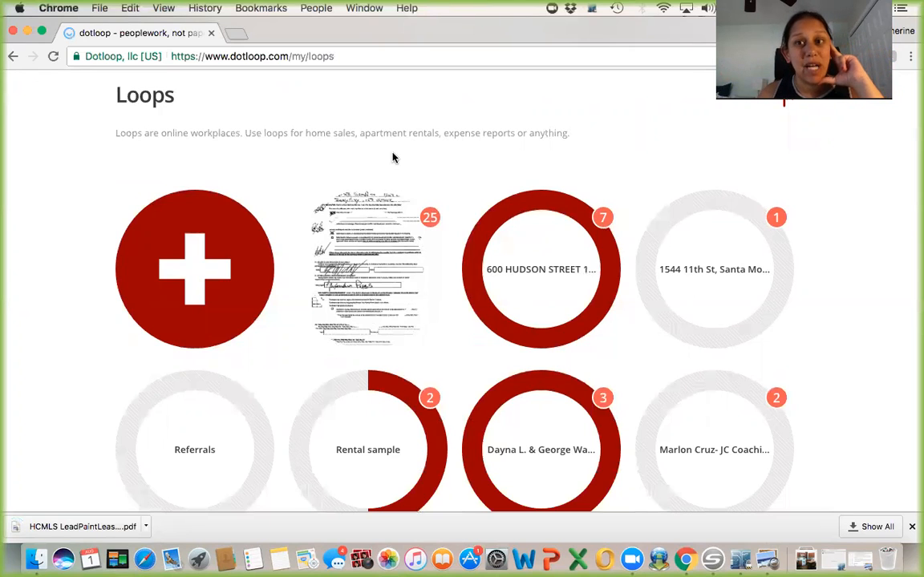
scroll(393, 158, up, 5)
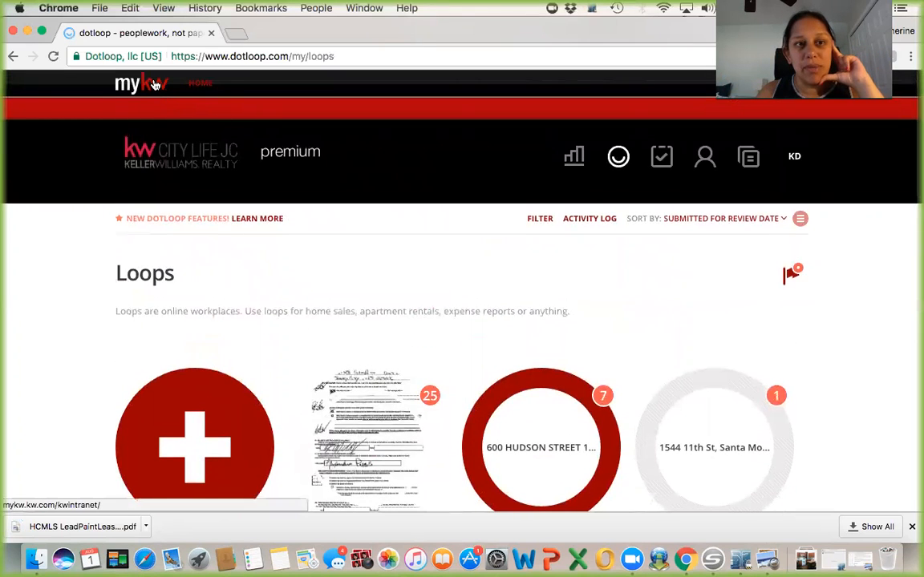
Step: Open the mykw home page and launch the myMarket Center Intranet from it, then return to the mykw home page
click(154, 85)
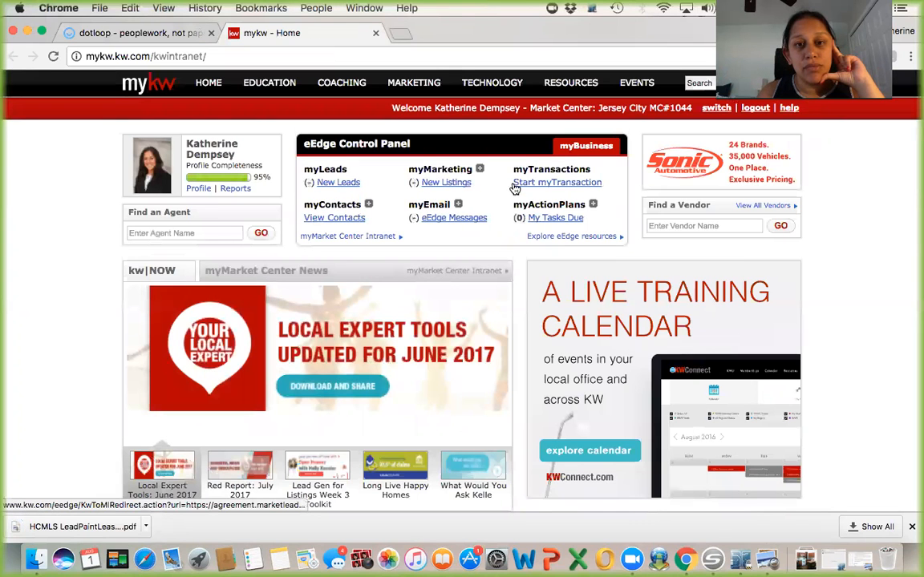
click(369, 238)
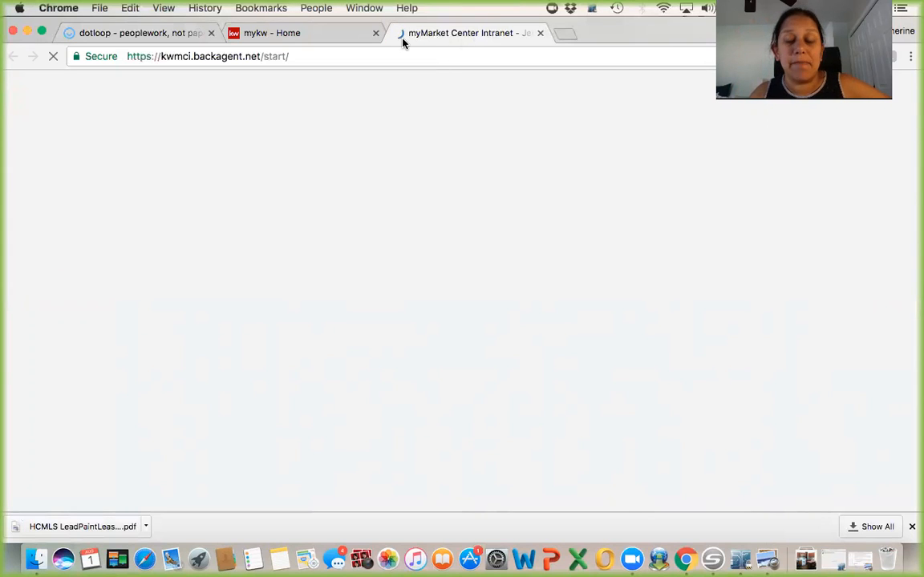
click(355, 34)
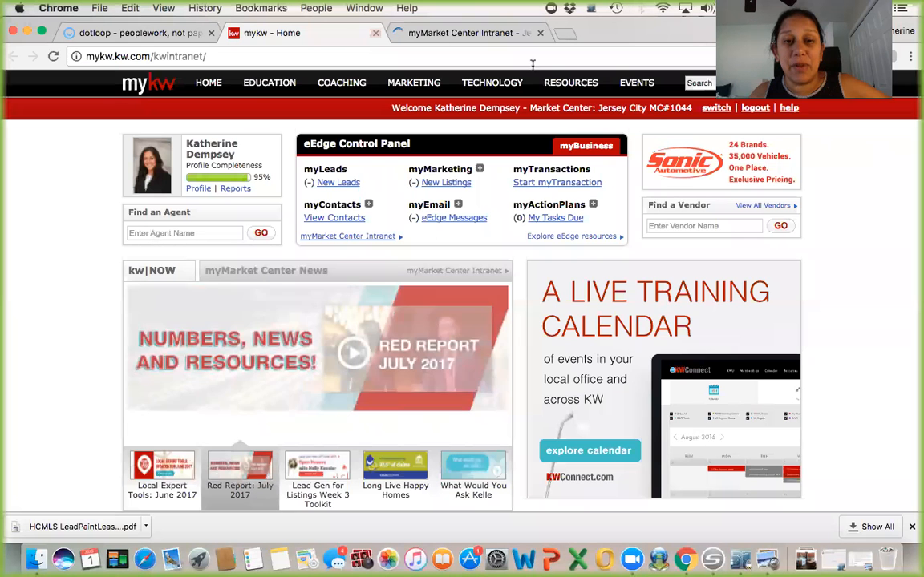